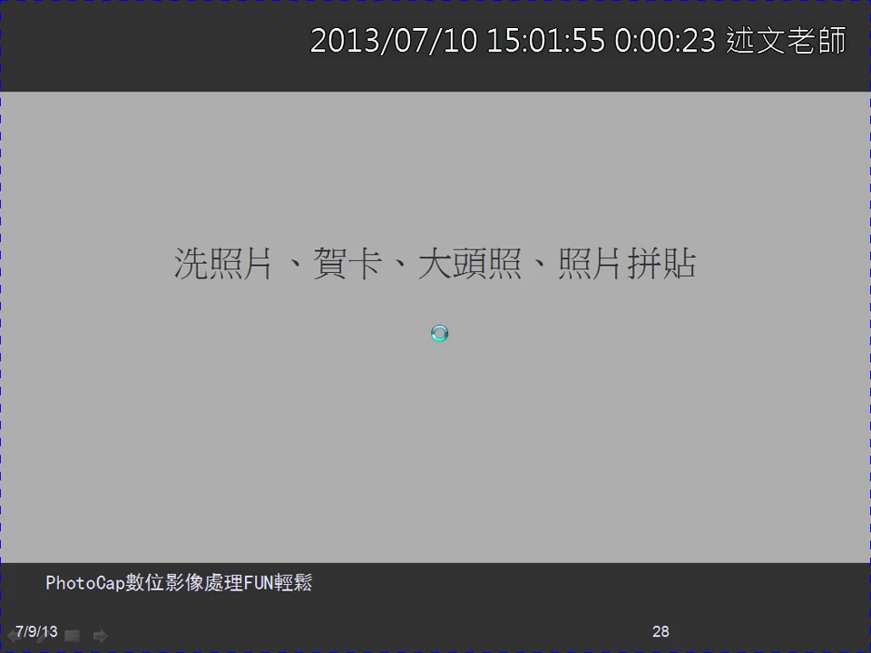
pyautogui.click(445, 339)
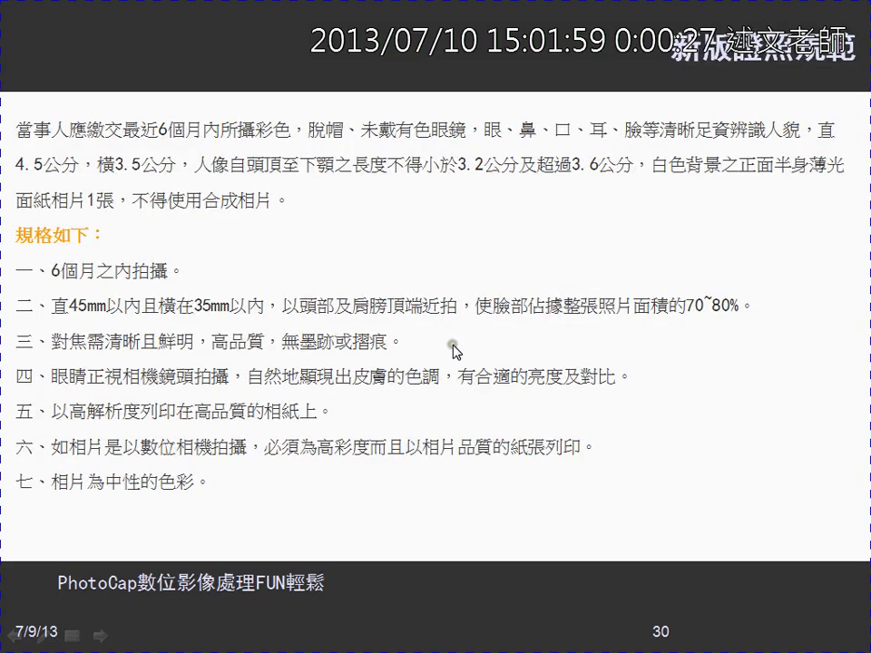
pyautogui.press('pageup')
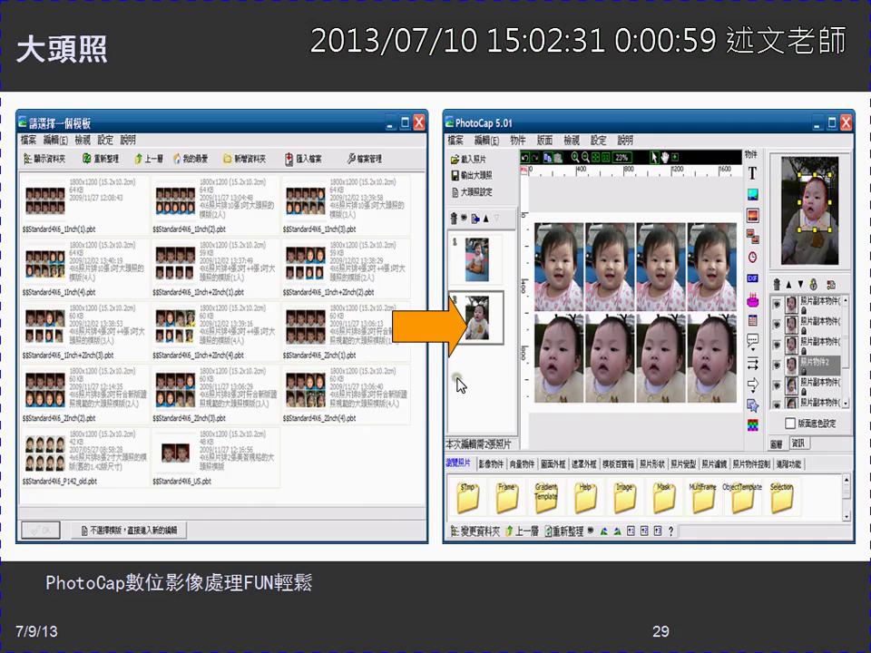
# Switch to PhotoCap and start a new ID-photo (大頭照) edit
pyautogui.hotkey('alt', 'Tab')
pyautogui.hotkey('alt', 'Tab')
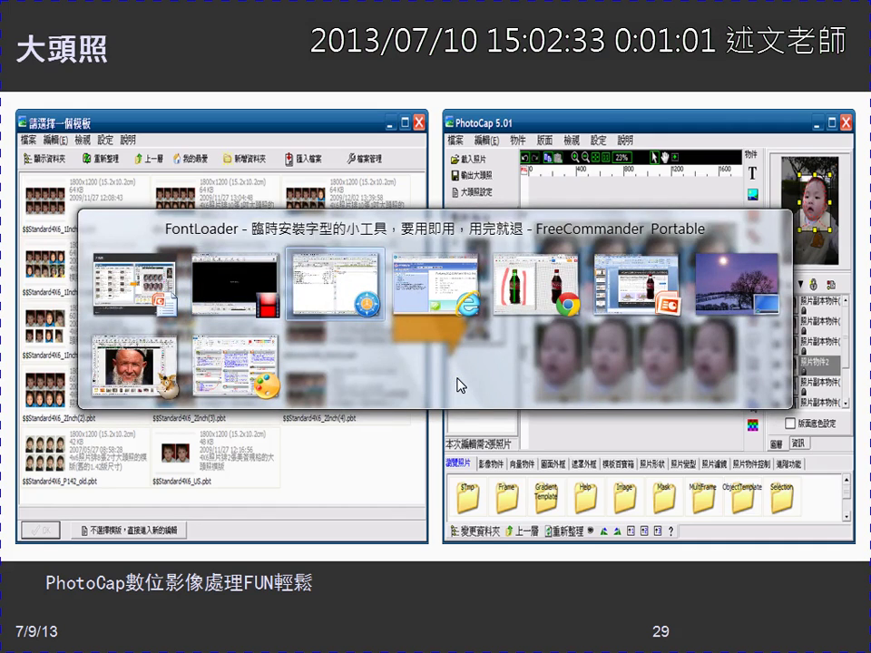
pyautogui.hotkey('alt', 'Tab')
pyautogui.hotkey('alt', 'Tab')
pyautogui.hotkey('alt', 'Tab')
pyautogui.hotkey('alt', 'Tab')
pyautogui.hotkey('alt', 'Tab')
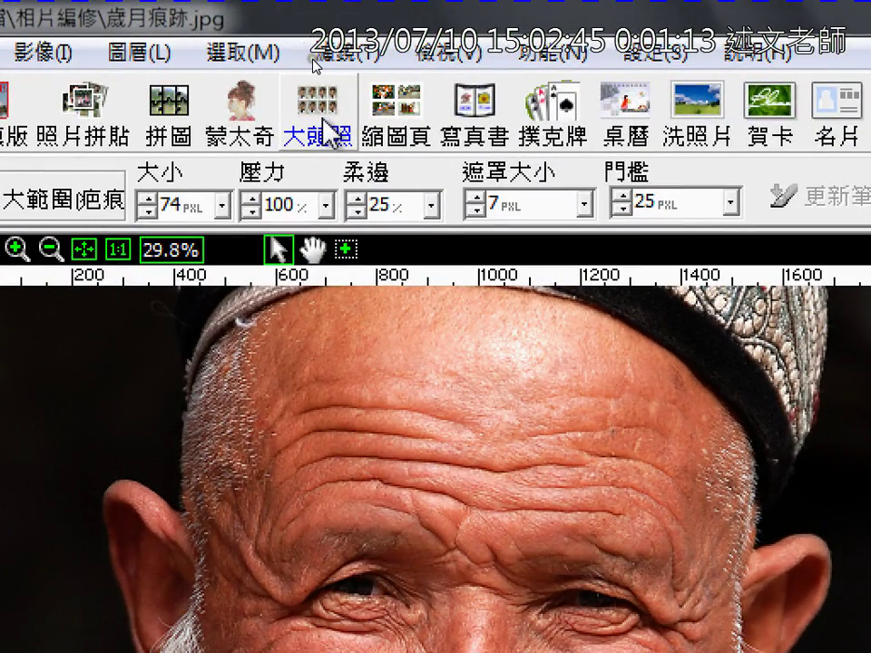
pyautogui.click(337, 132)
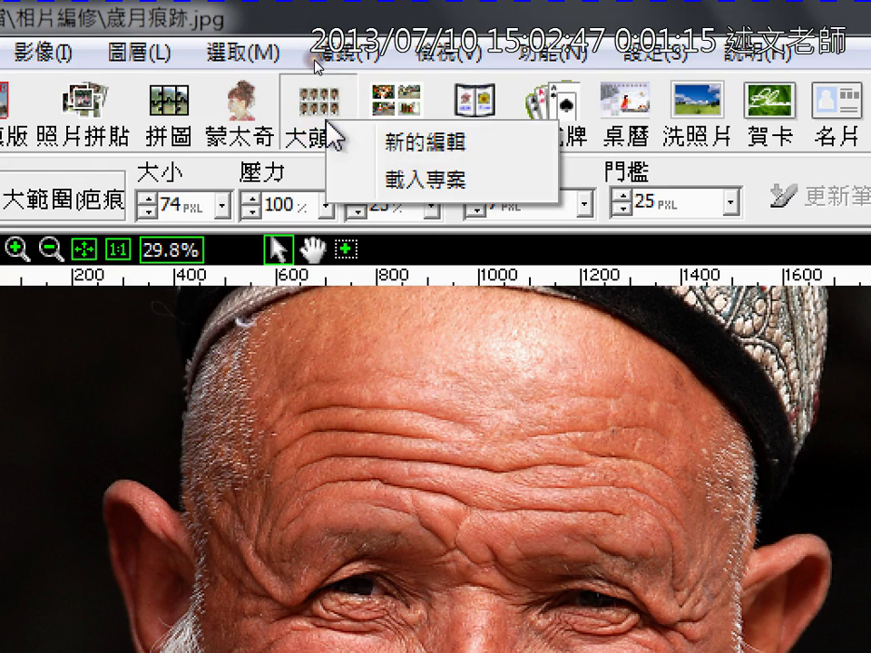
pyautogui.click(396, 154)
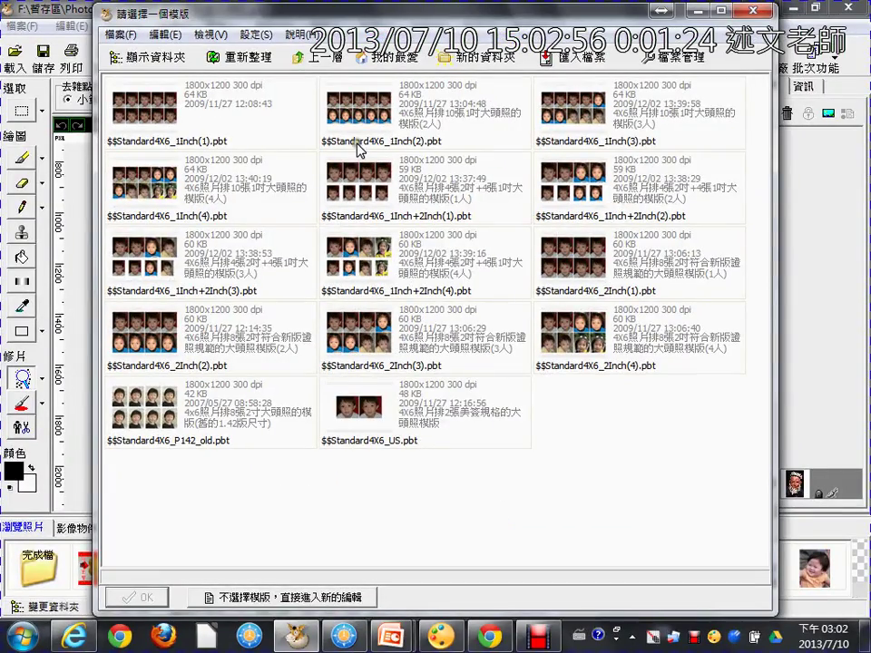
# Base the new edit on the two-person 2-inch template $$Standard4X6_2Inch(2).pbt
pyautogui.click(277, 326)
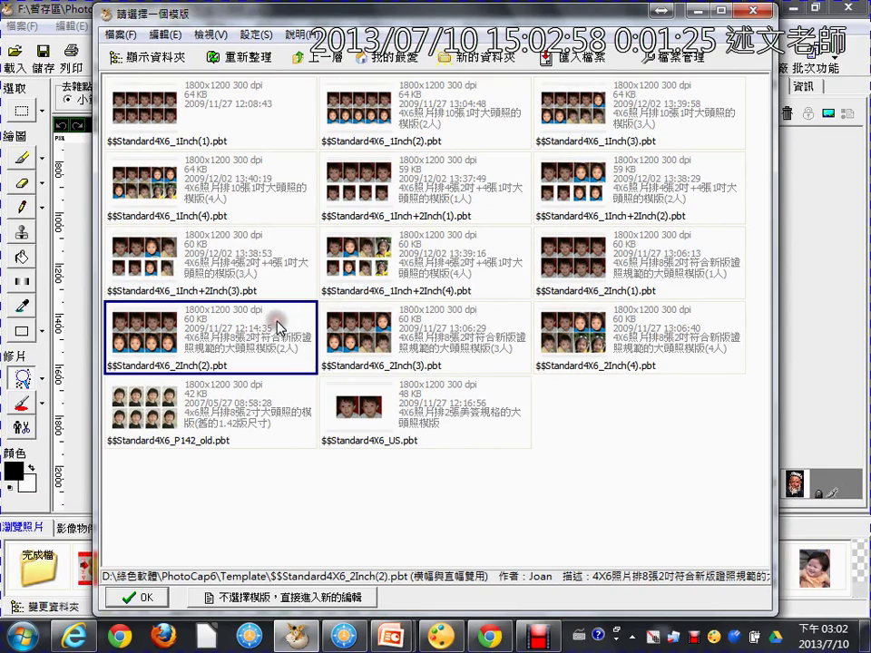
pyautogui.click(244, 274)
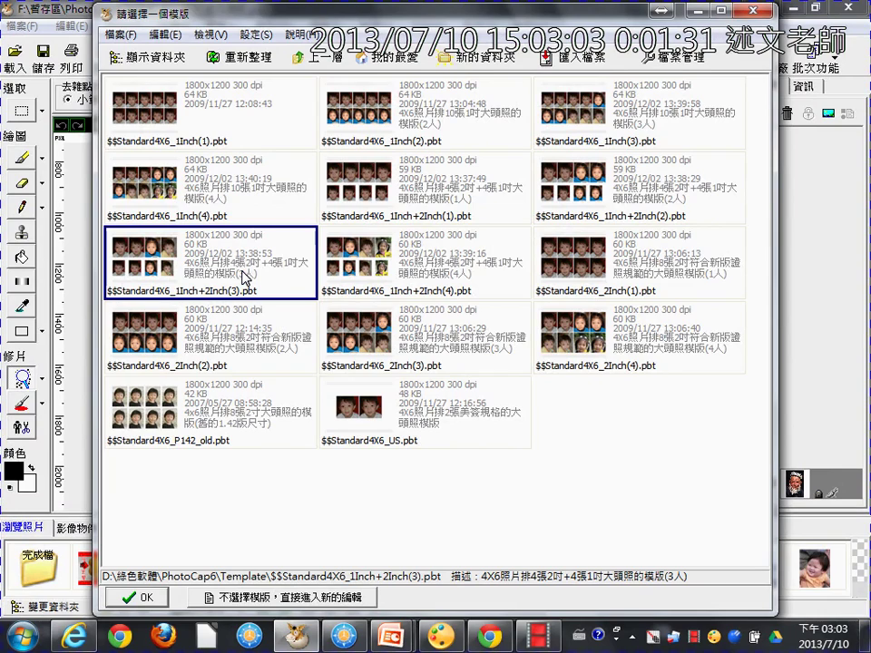
pyautogui.click(259, 411)
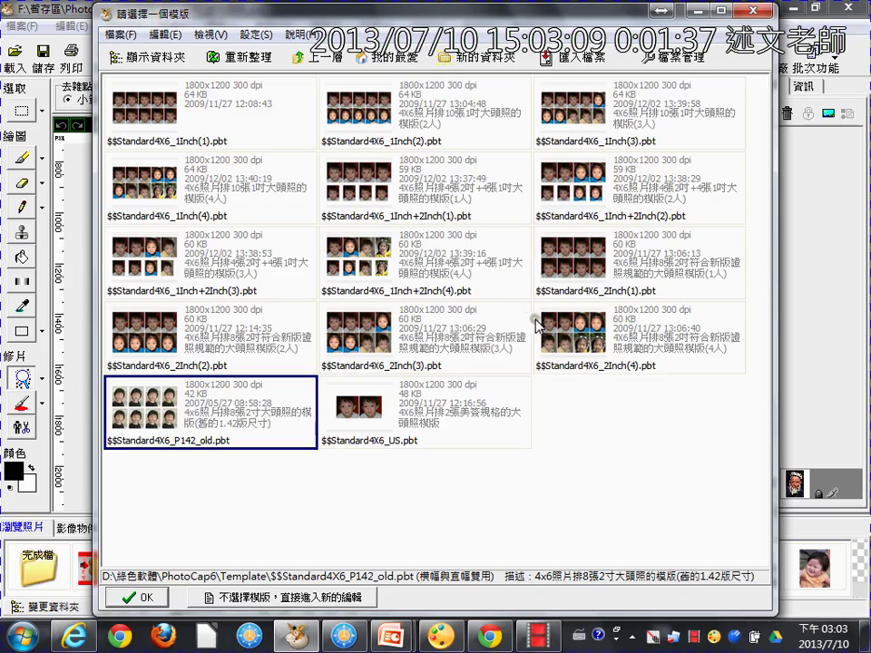
pyautogui.click(235, 340)
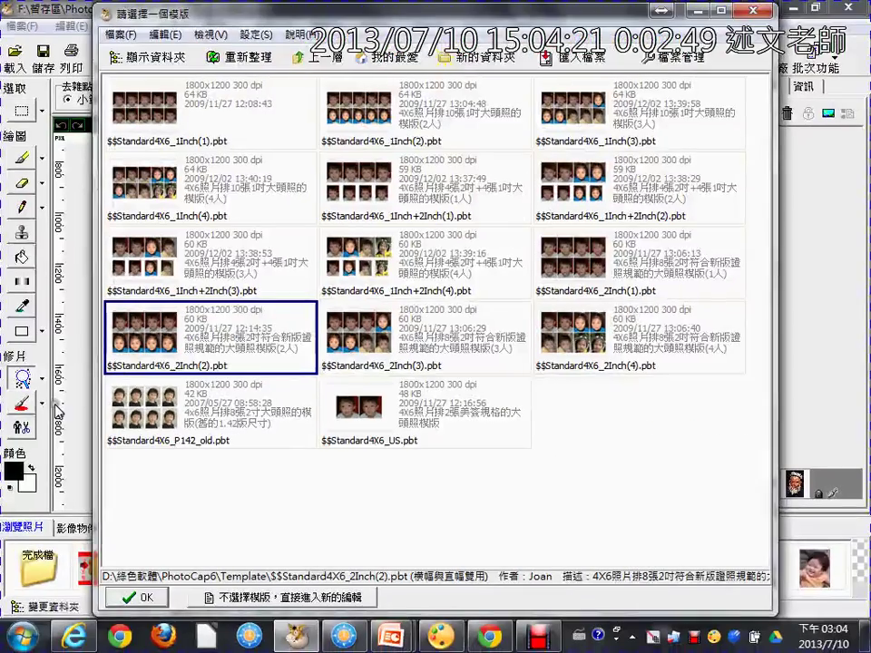
pyautogui.click(127, 597)
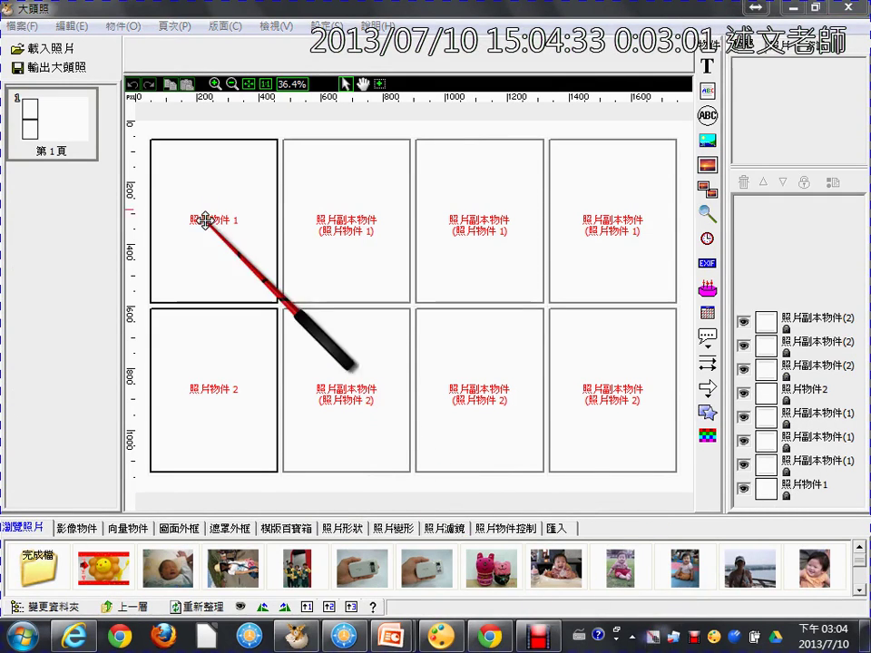
# Open the 輕鬆製作大頭照 photo folder and place P1020091.JPG in photo object 1 and the first baby-in-stroller photo in photo object 2
pyautogui.click(88, 50)
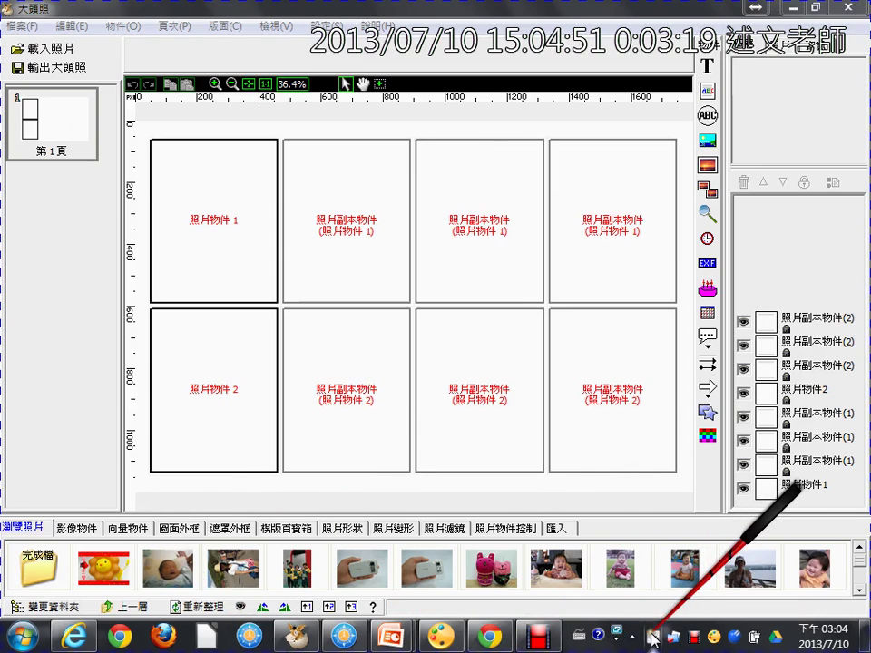
pyautogui.click(132, 607)
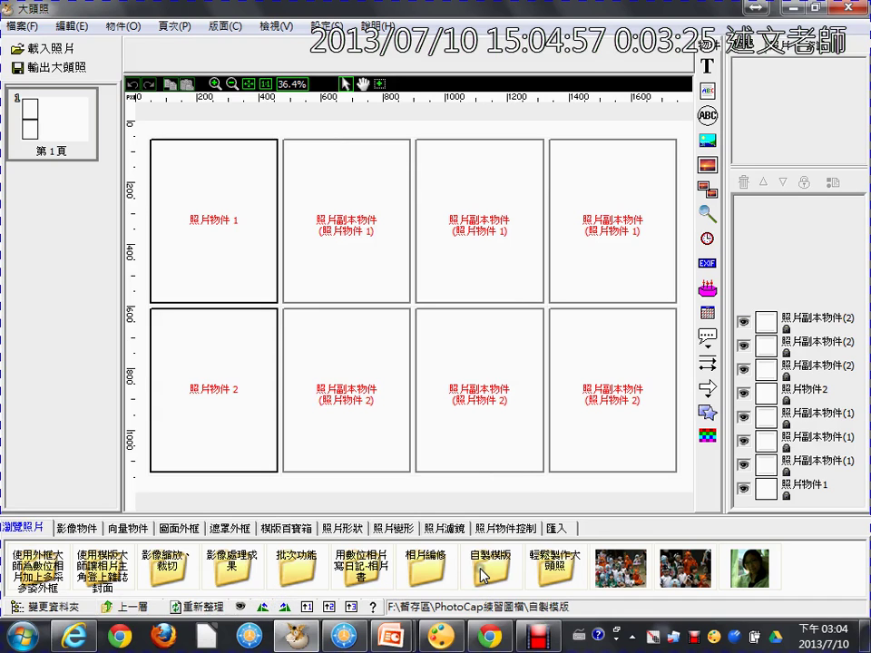
pyautogui.click(554, 572)
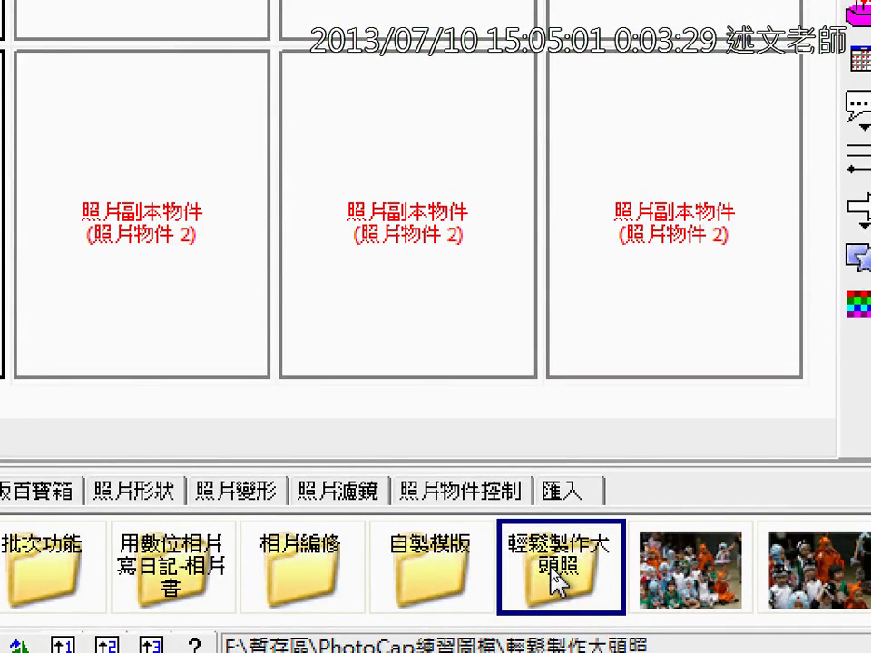
pyautogui.doubleClick(556, 578)
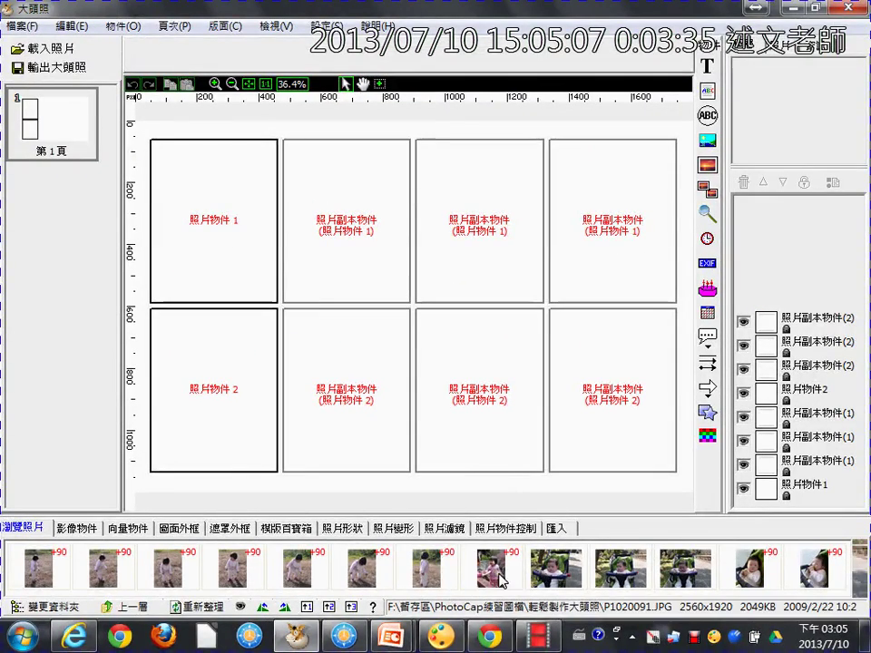
pyautogui.moveTo(501, 581); pyautogui.dragTo(236, 234)
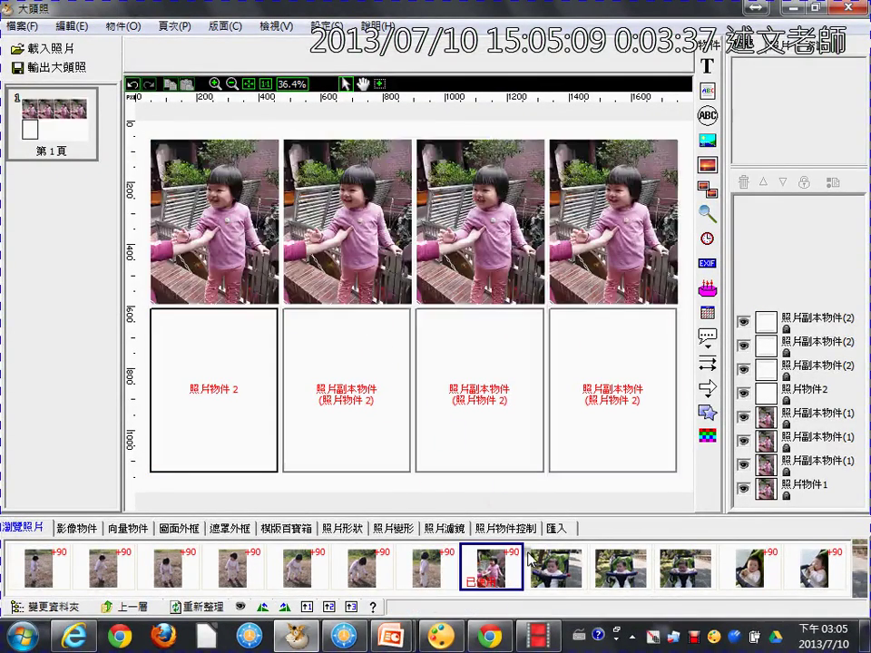
pyautogui.moveTo(549, 564); pyautogui.dragTo(245, 400)
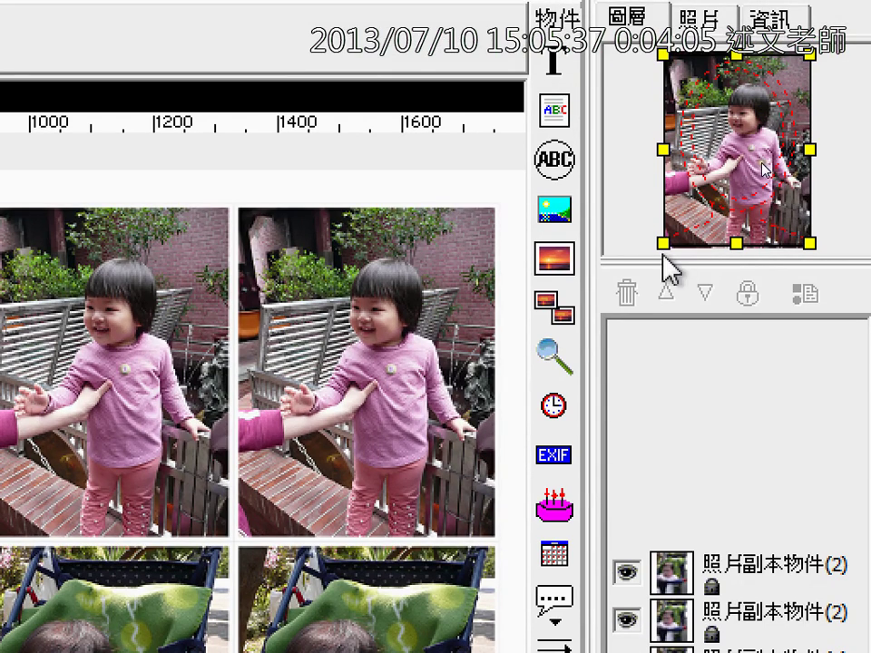
# Crop the photo in photo object 1 tightly around the girl's head and shoulders
pyautogui.moveTo(662, 245); pyautogui.dragTo(735, 193)
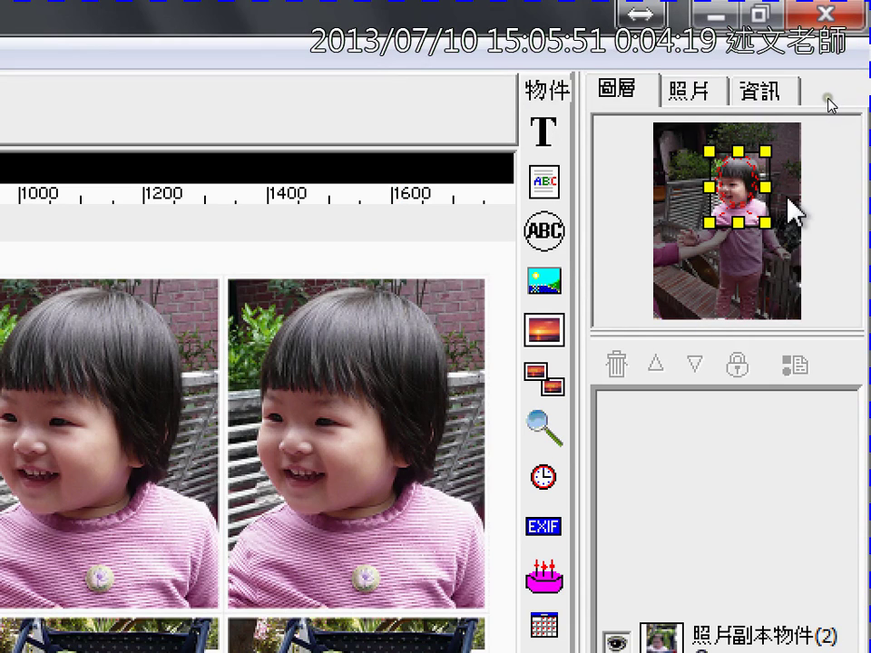
pyautogui.moveTo(763, 221)
pyautogui.mouseDown()
pyautogui.moveTo(769, 227)
pyautogui.moveTo(759, 213)
pyautogui.mouseUp()
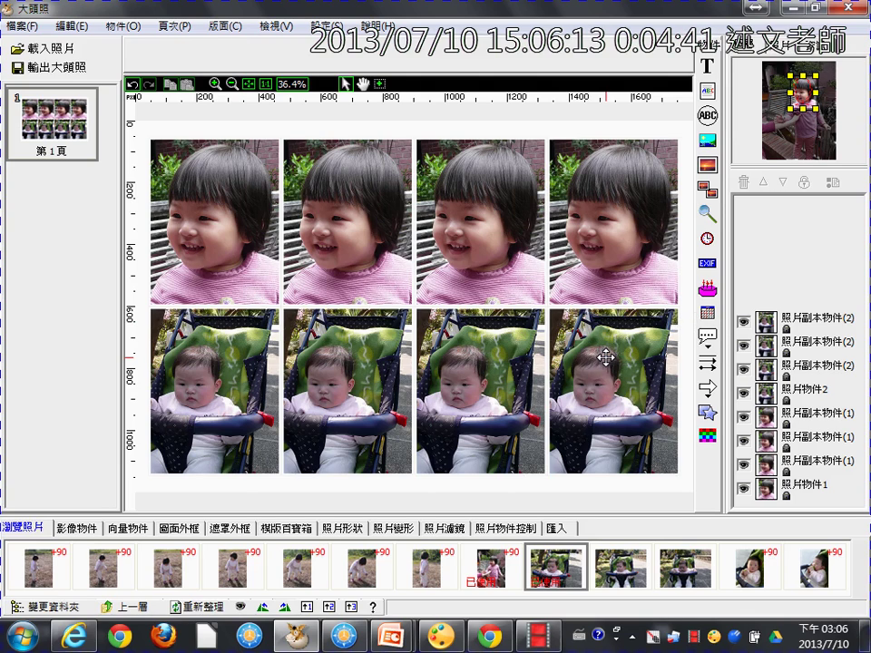
# Select the stroller photo of photo object 2 and crop it tightly around the baby's head and shoulders
pyautogui.click(804, 71)
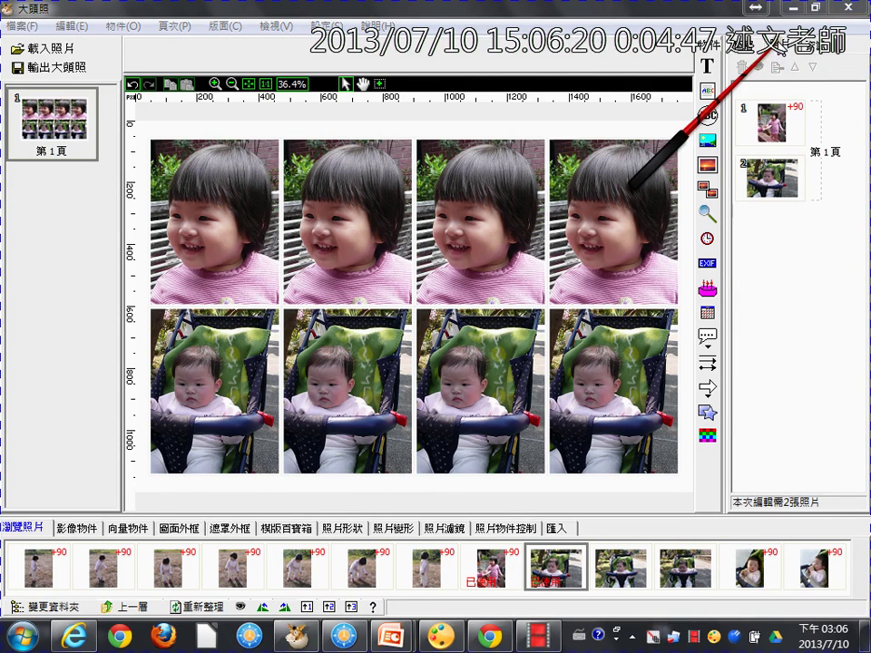
pyautogui.click(776, 182)
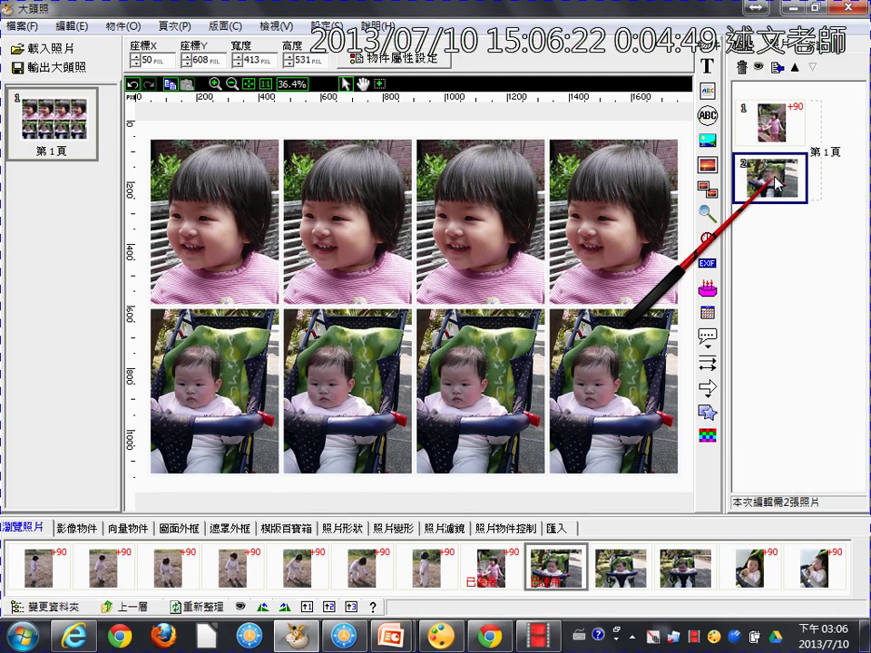
pyautogui.click(758, 66)
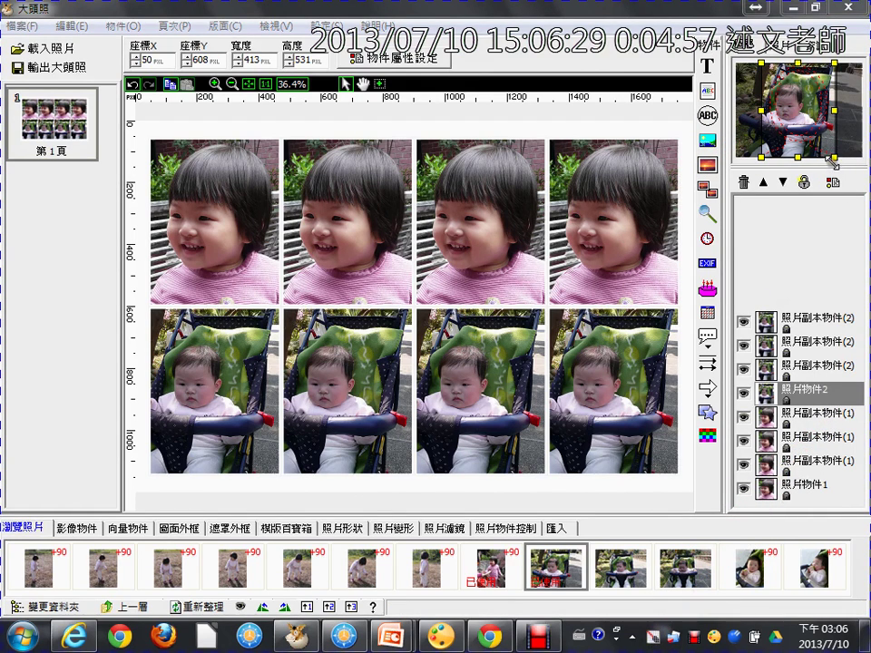
pyautogui.moveTo(836, 156); pyautogui.dragTo(795, 106)
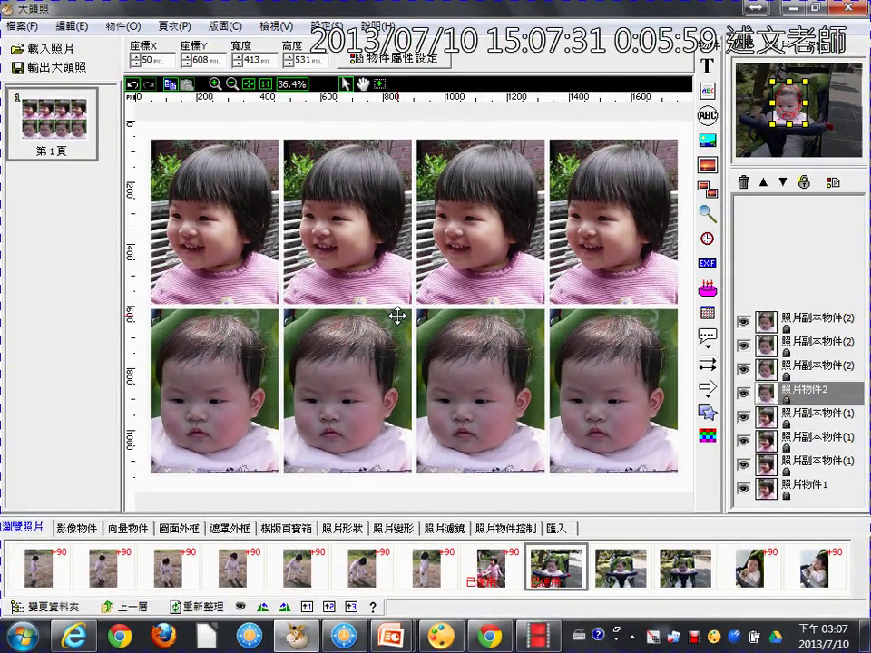
# Examine the ID-photo export settings, comparing the JPEG, TIFF and PNG formats, the output path and the compression quality, and leave without exporting
pyautogui.click(66, 68)
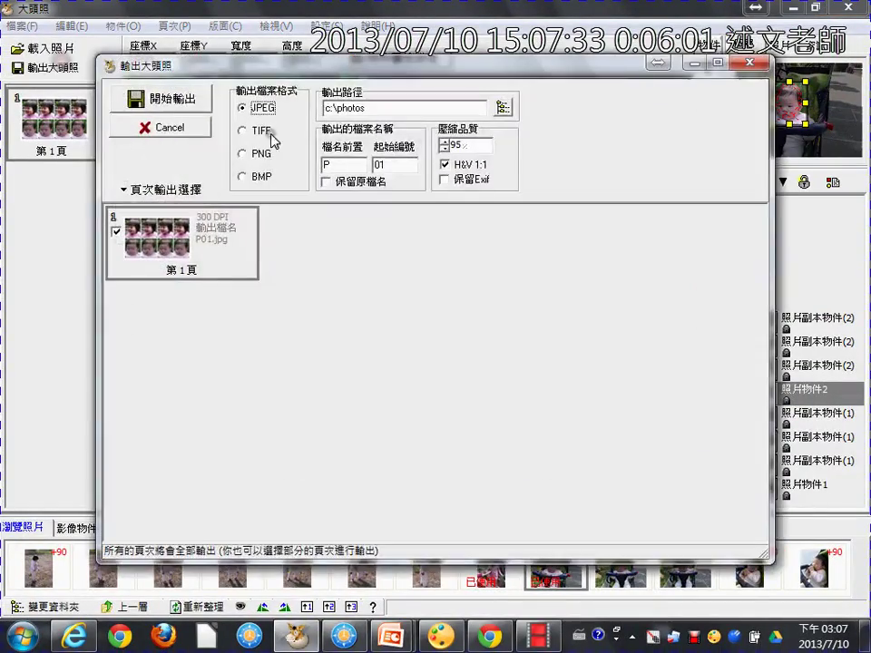
pyautogui.click(398, 107)
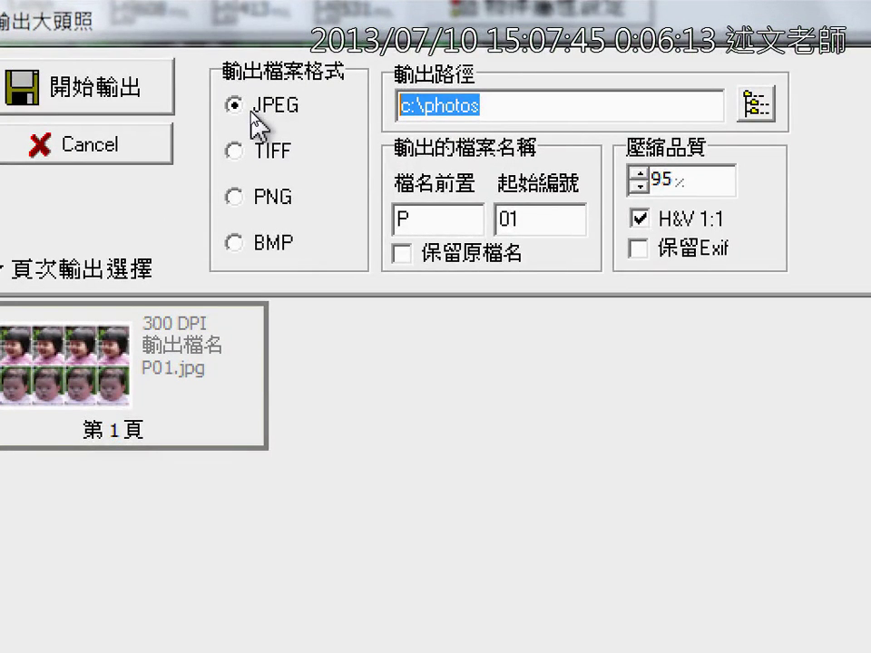
pyautogui.click(274, 110)
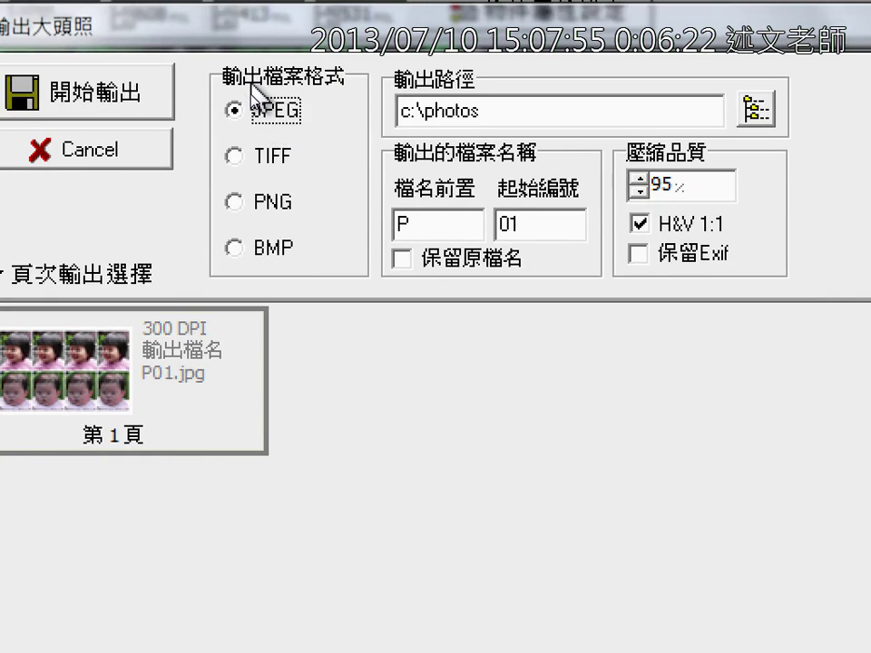
pyautogui.click(273, 156)
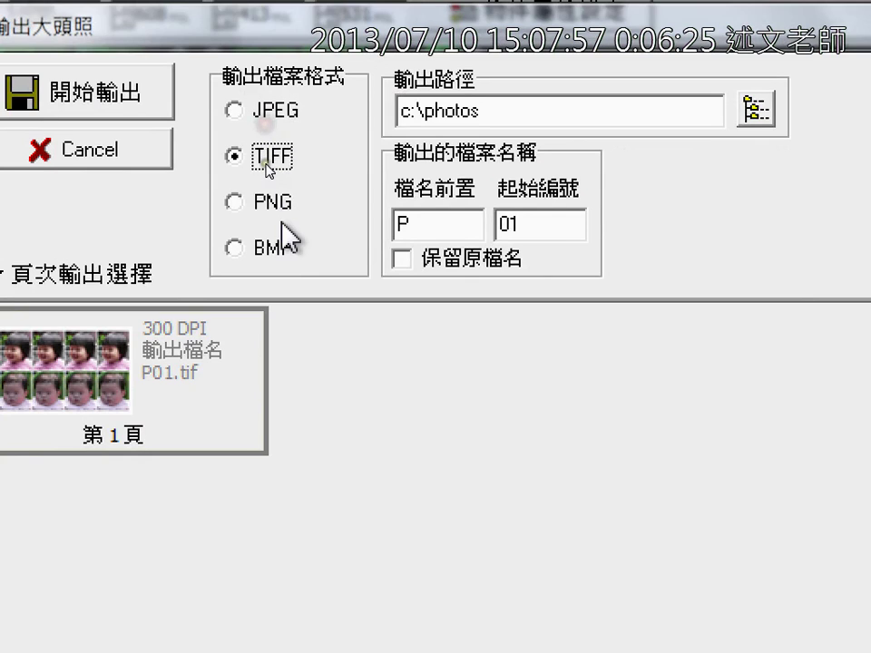
pyautogui.click(278, 207)
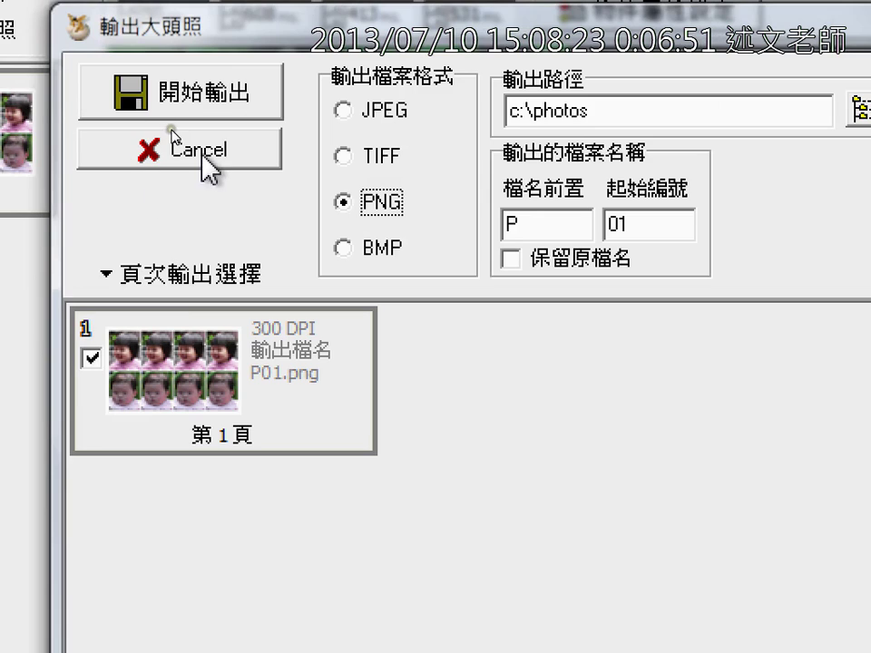
pyautogui.click(367, 112)
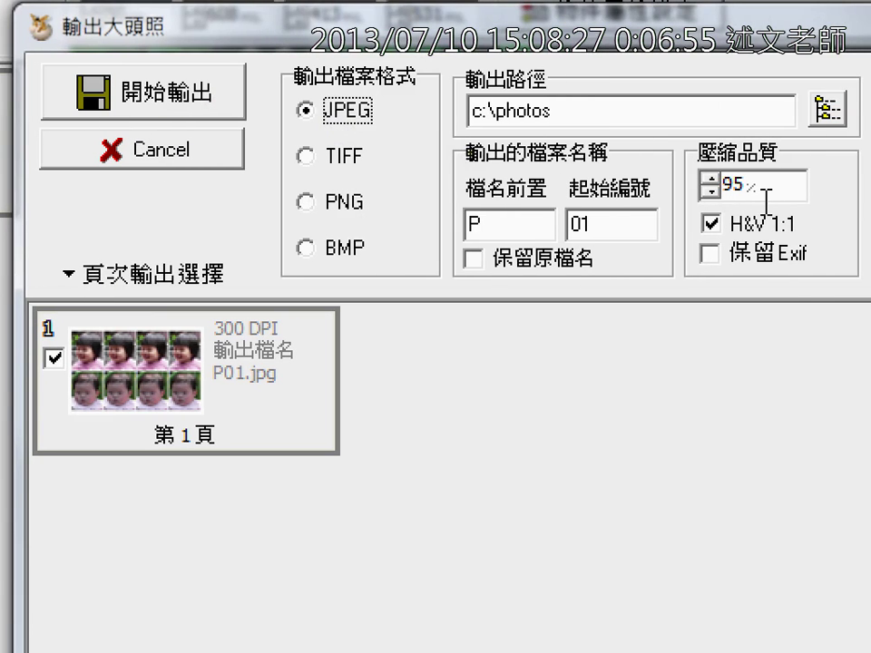
pyautogui.doubleClick(765, 194)
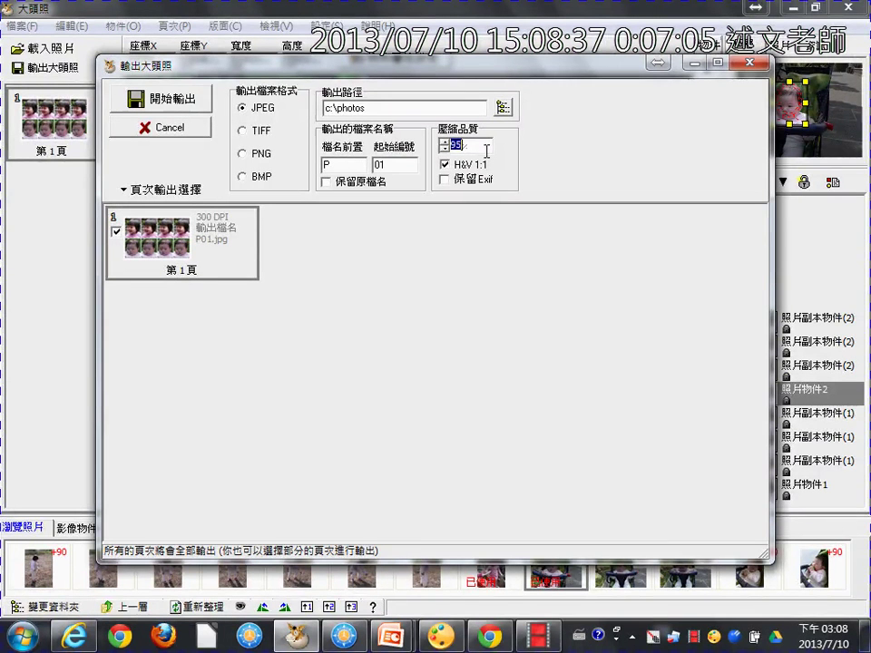
pyautogui.click(753, 63)
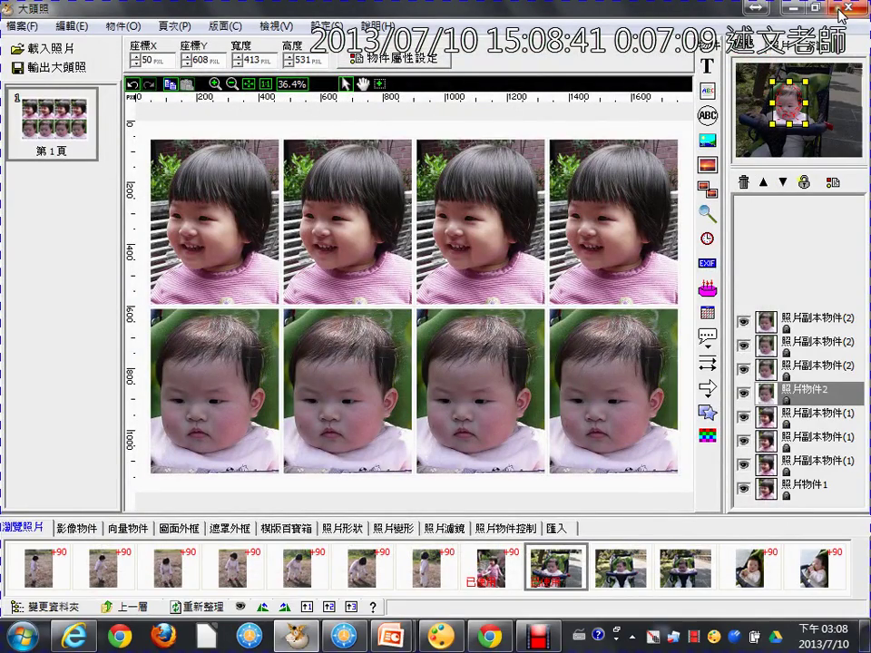
# Leave the ID-photo editor without saving the project file
pyautogui.click(844, 7)
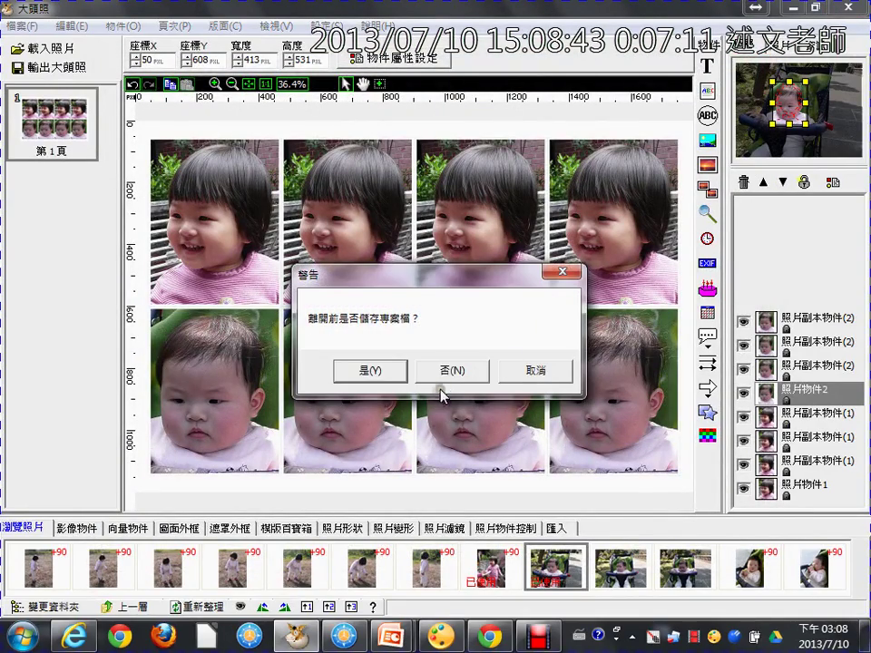
pyautogui.click(448, 372)
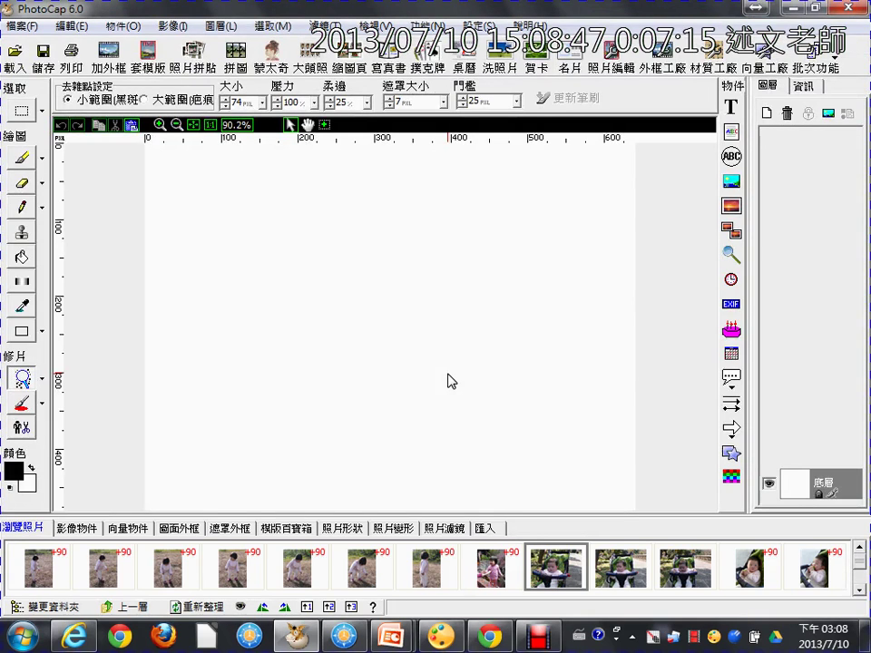
pyautogui.click(833, 69)
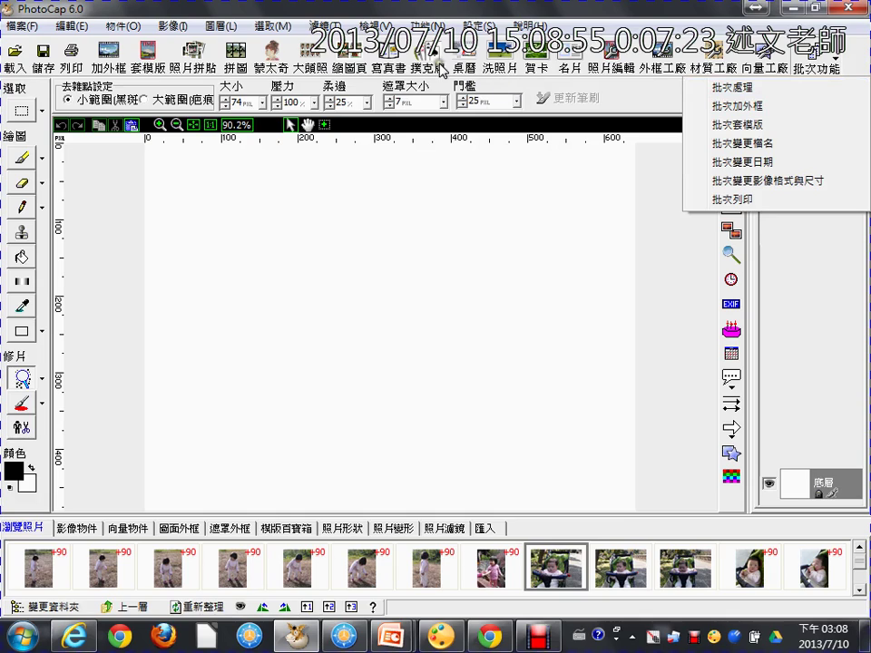
pyautogui.click(373, 74)
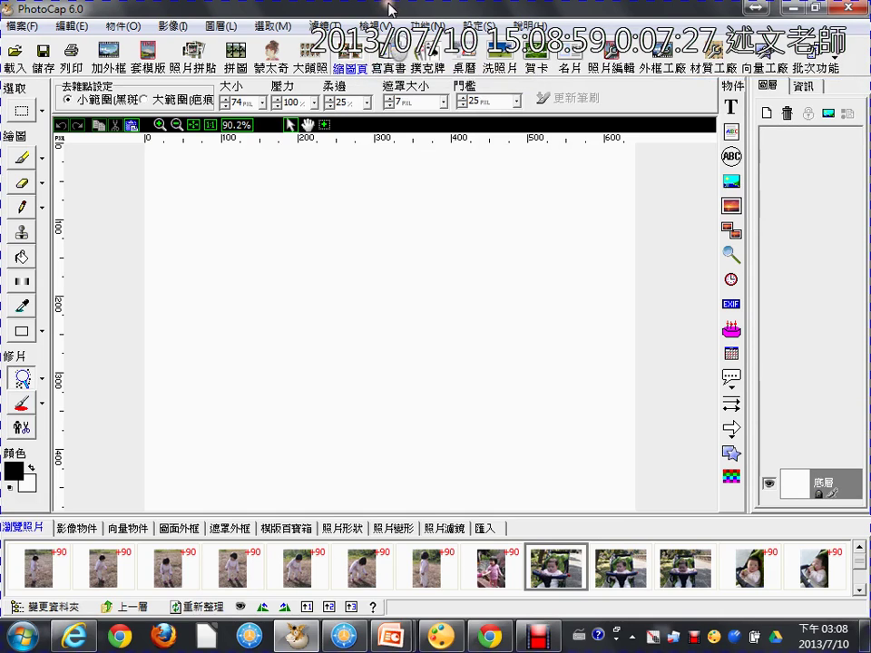
# Start a new photo-printing (洗照片) job and open its photo chooser
pyautogui.click(819, 58)
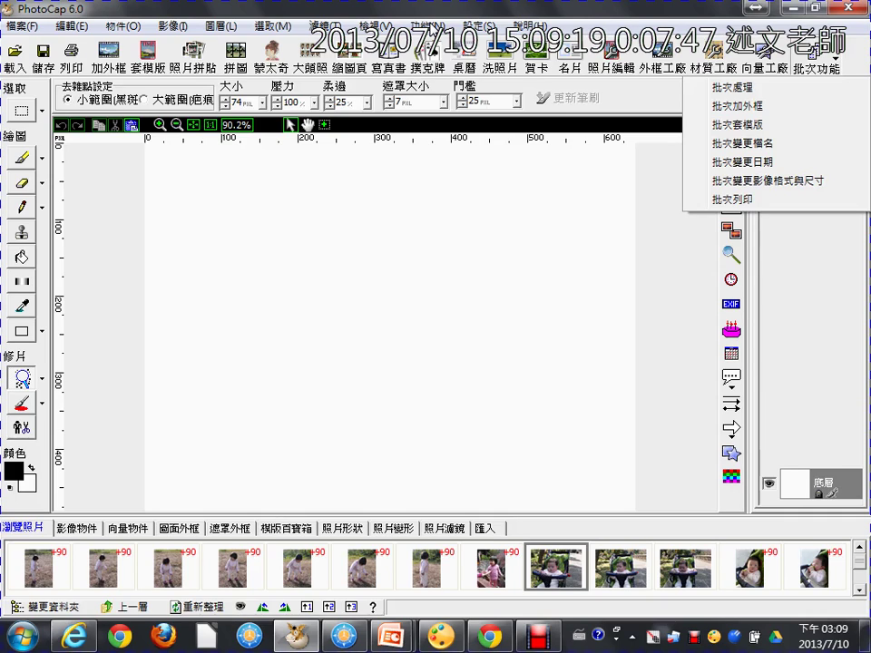
pyautogui.click(503, 77)
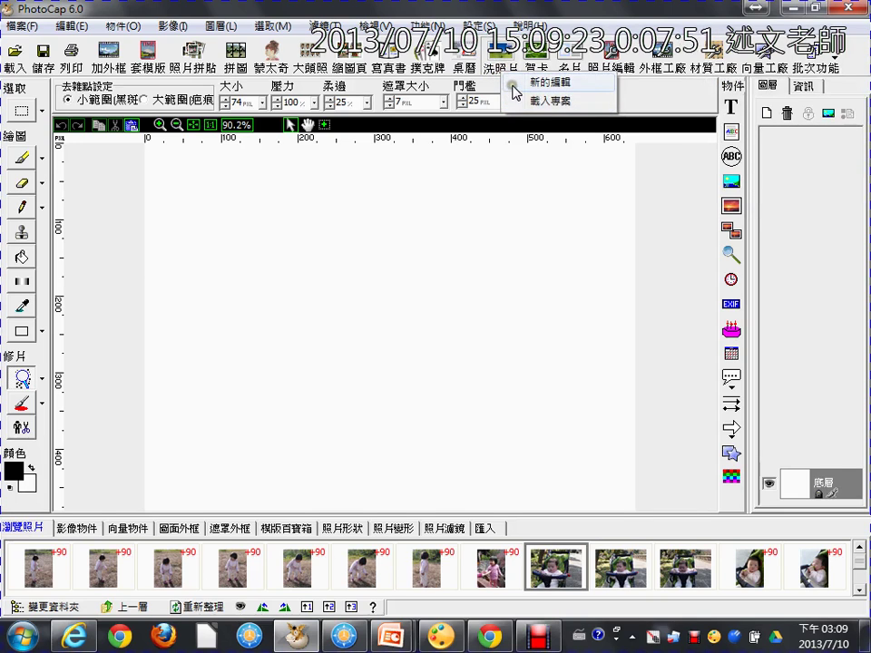
pyautogui.click(513, 85)
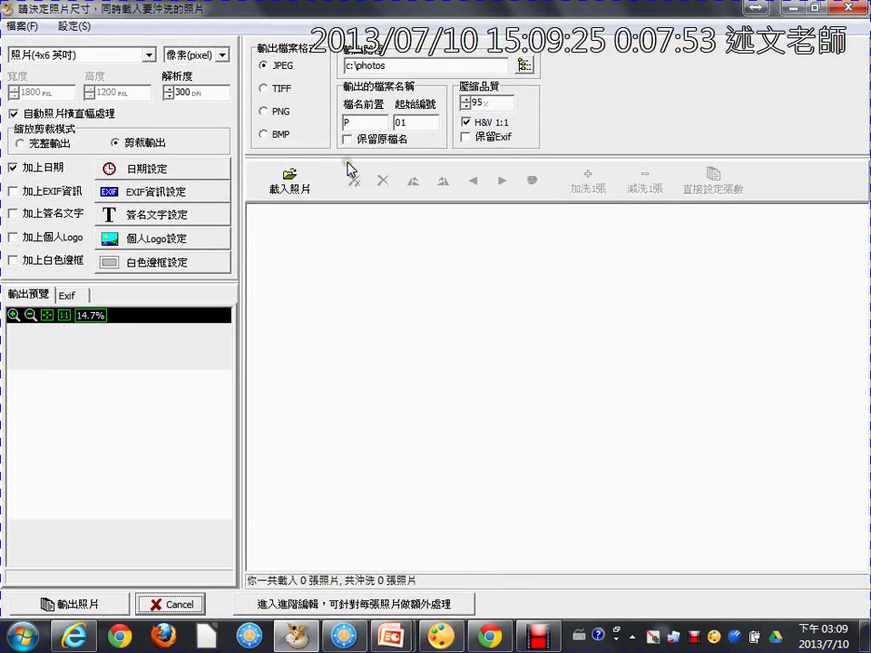
pyautogui.click(316, 177)
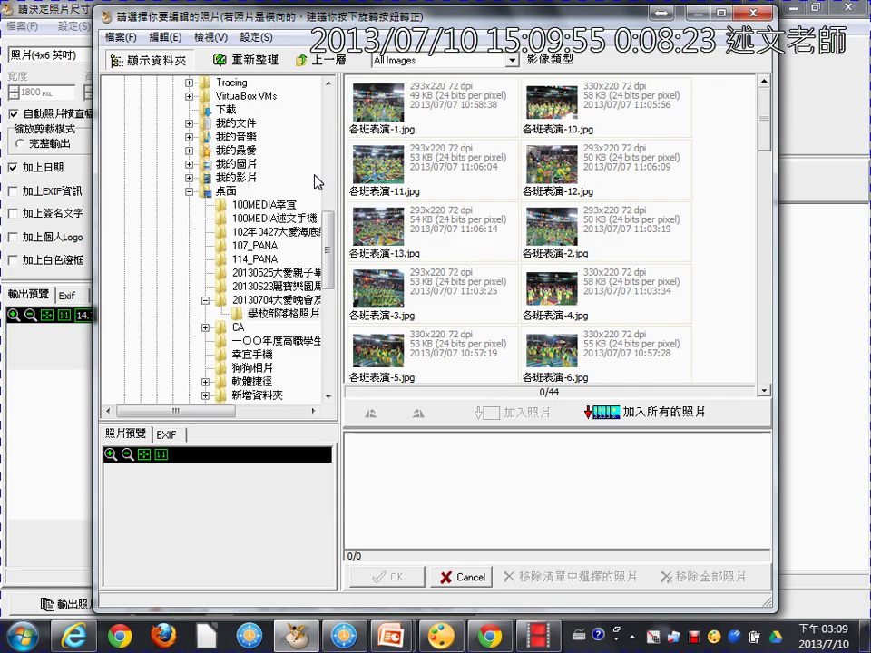
# Load 各班表演-10.jpg, 歡送爸爸媽媽們回家2.jpg and 火神拜火-1, 火神拜火-2 and 火神拜火-3.jpg into the print job
pyautogui.click(423, 121)
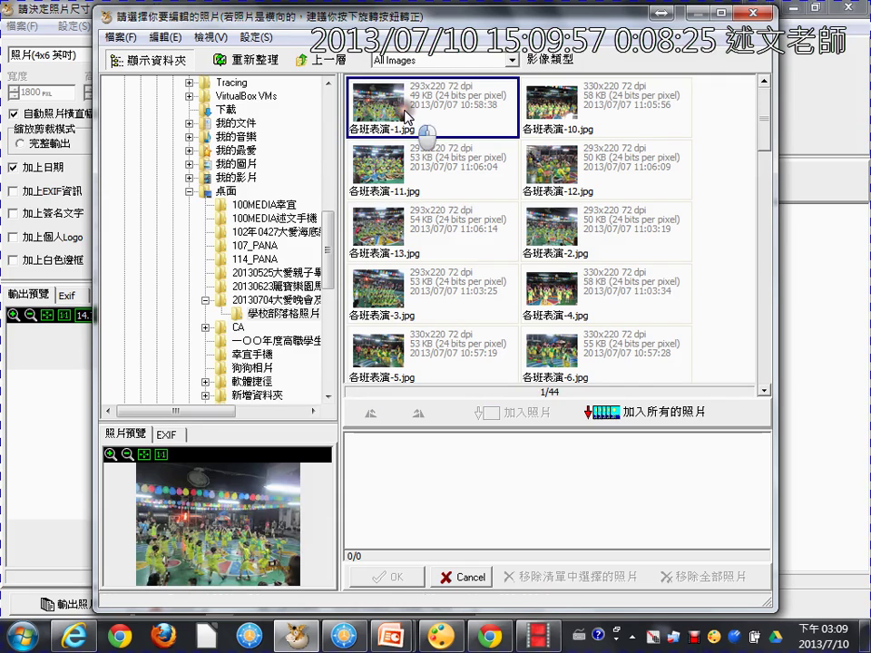
pyautogui.click(559, 114)
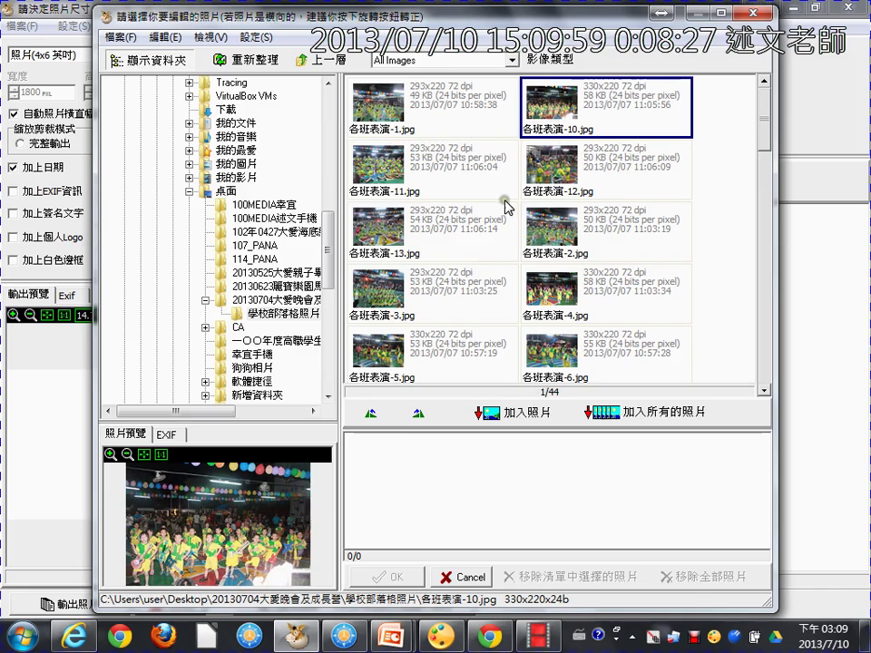
pyautogui.click(764, 328)
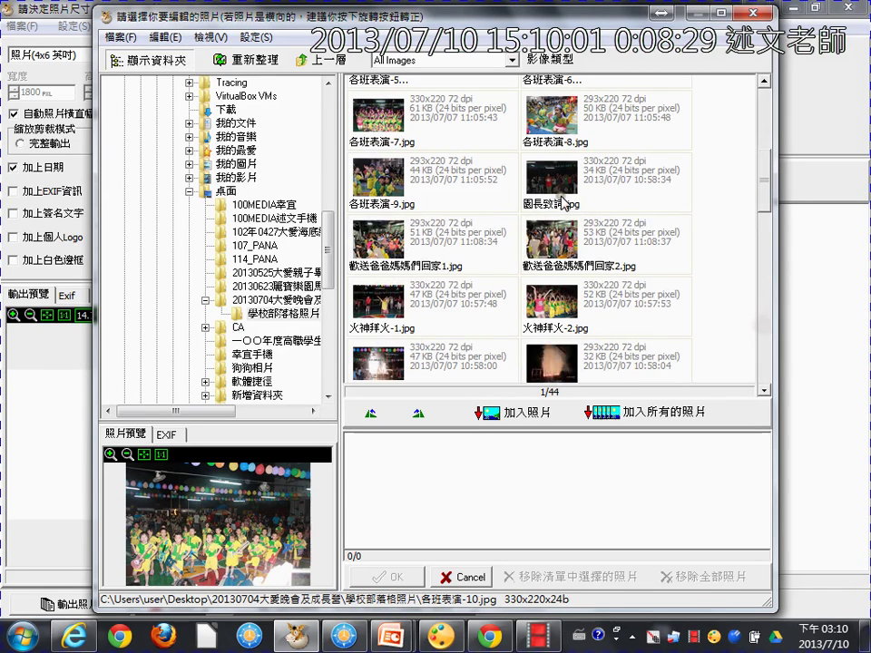
pyautogui.click(568, 241)
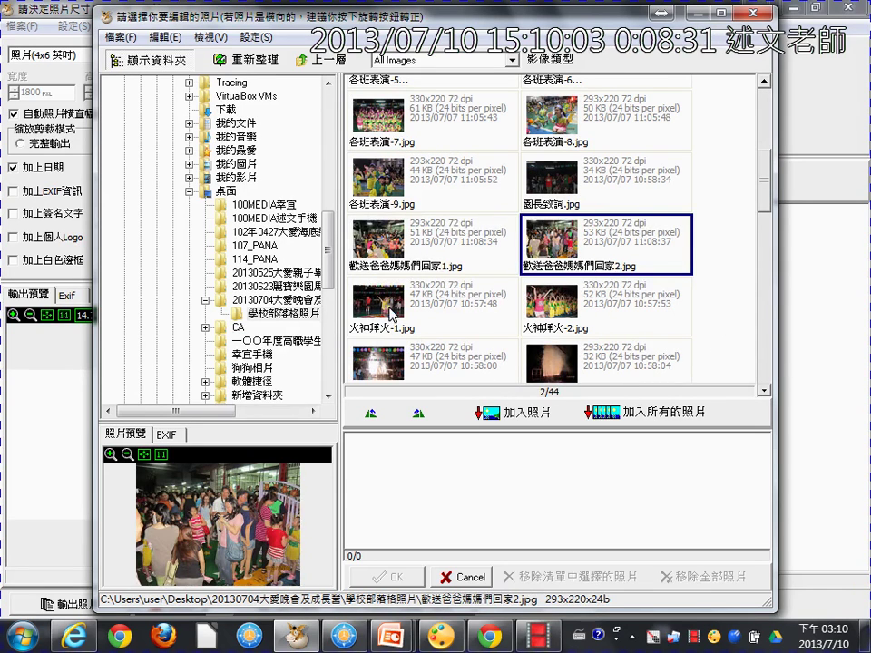
pyautogui.keyDown('ctrl'); pyautogui.click(422, 309); pyautogui.keyUp('ctrl')
pyautogui.keyDown('ctrl'); pyautogui.click(420, 372); pyautogui.keyUp('ctrl')
pyautogui.keyDown('ctrl'); pyautogui.click(550, 317); pyautogui.keyUp('ctrl')
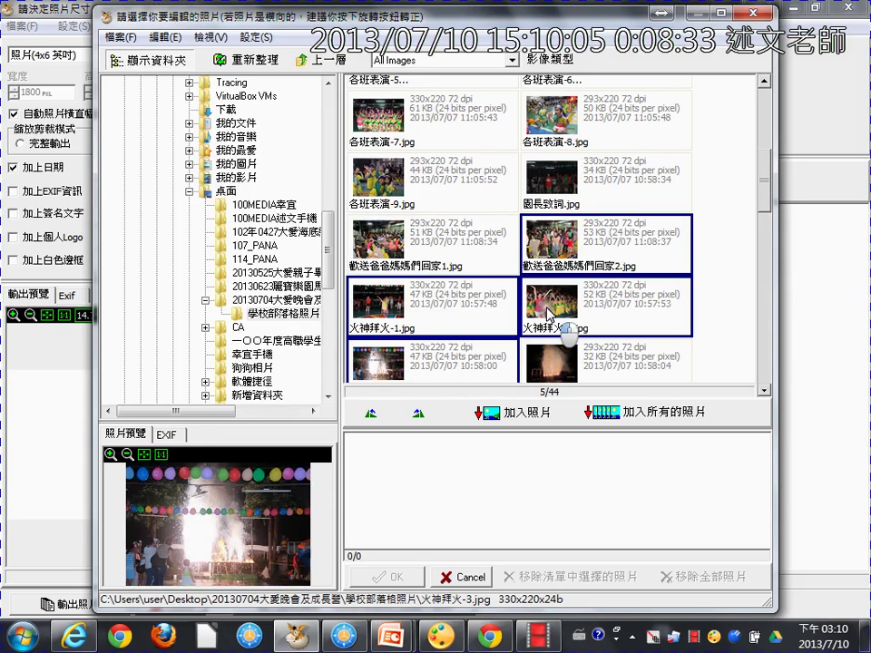
pyautogui.click(523, 412)
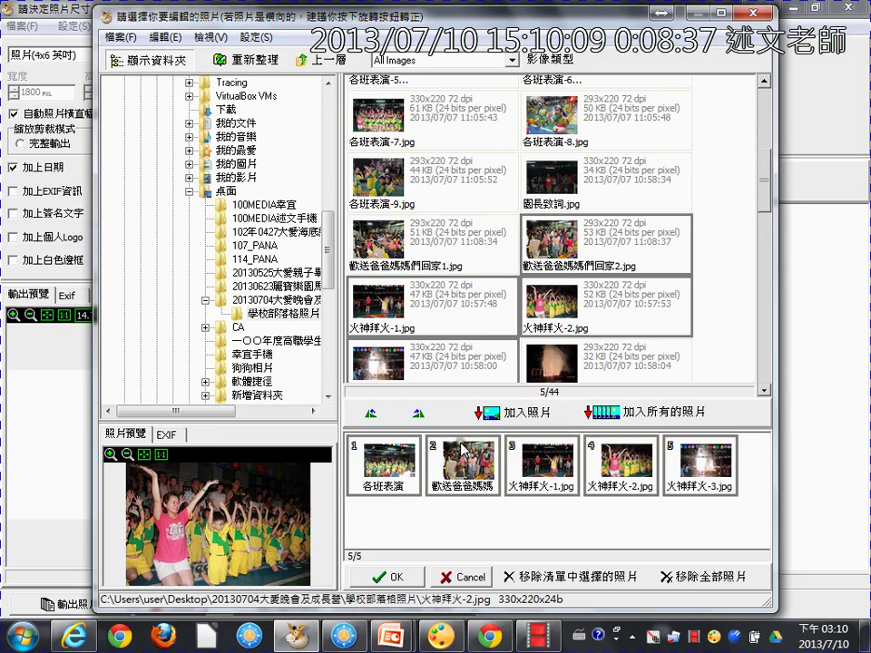
pyautogui.click(420, 575)
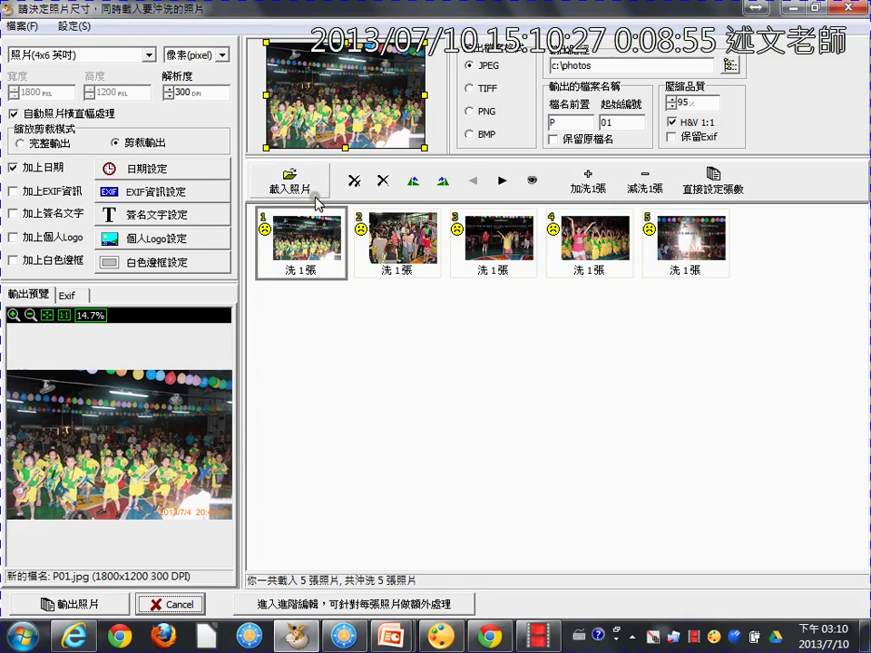
# Review the date stamp's format settings without changing them, and turn on the signature text for the photos
pyautogui.click(285, 173)
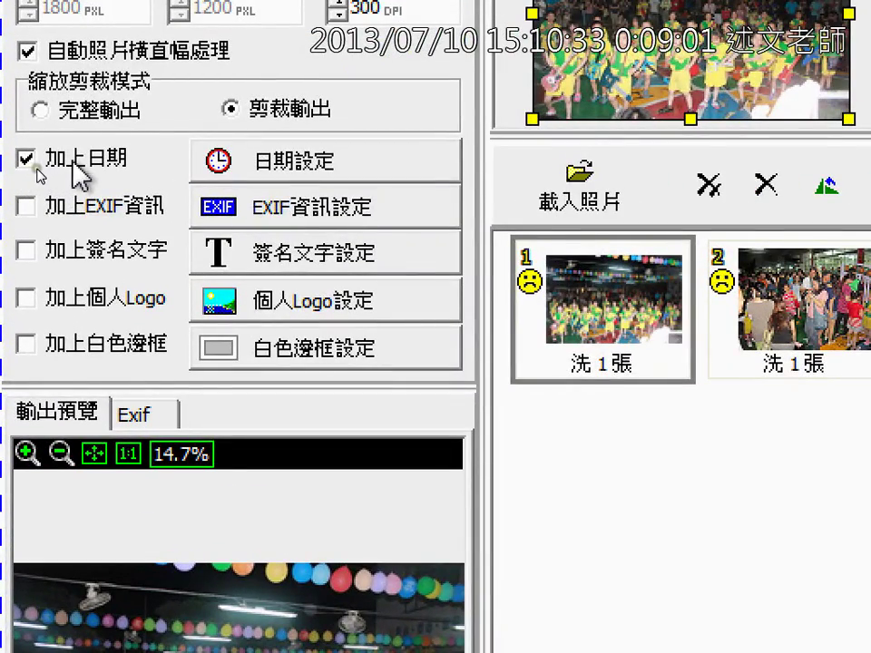
pyautogui.click(350, 164)
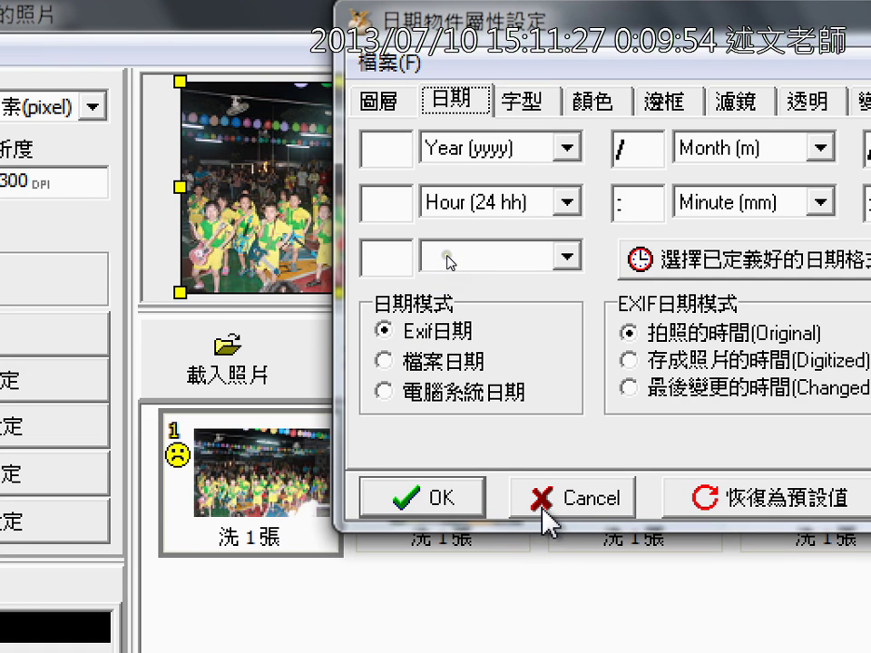
pyautogui.click(542, 503)
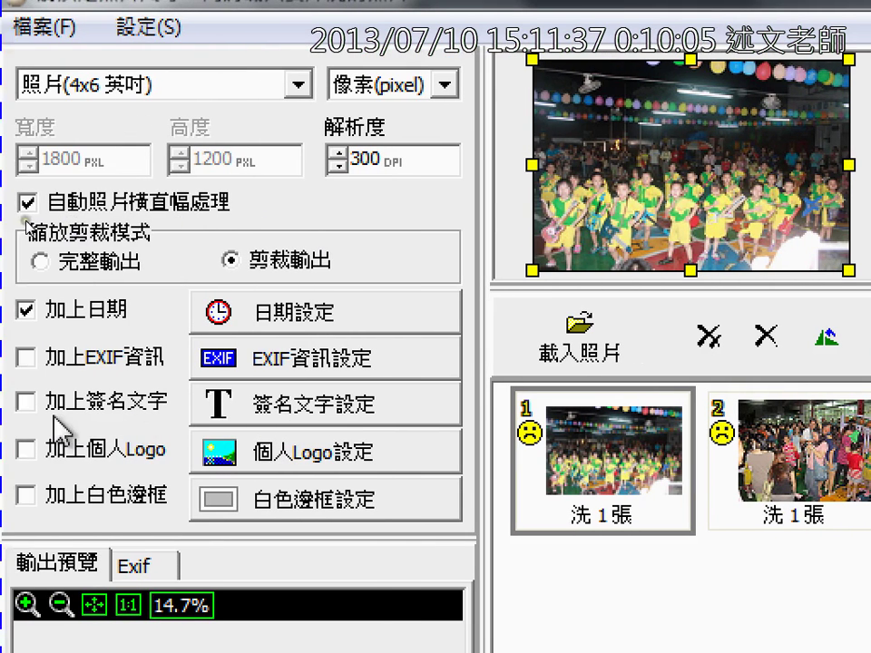
pyautogui.click(43, 402)
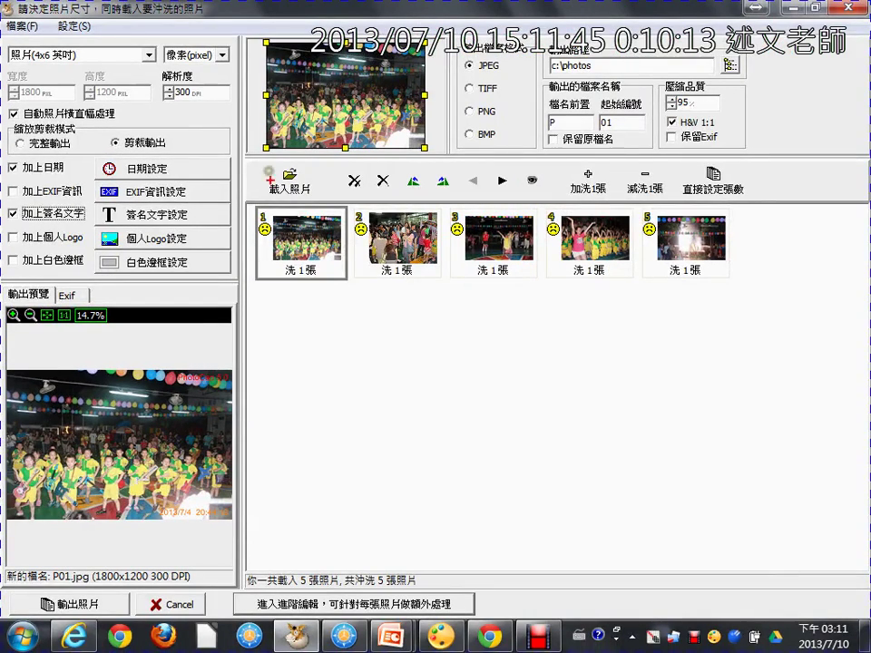
pyautogui.moveTo(262, 208)
pyautogui.mouseDown()
pyautogui.moveTo(207, 237)
pyautogui.moveTo(281, 234)
pyautogui.moveTo(370, 201)
pyautogui.moveTo(358, 257)
pyautogui.mouseUp()
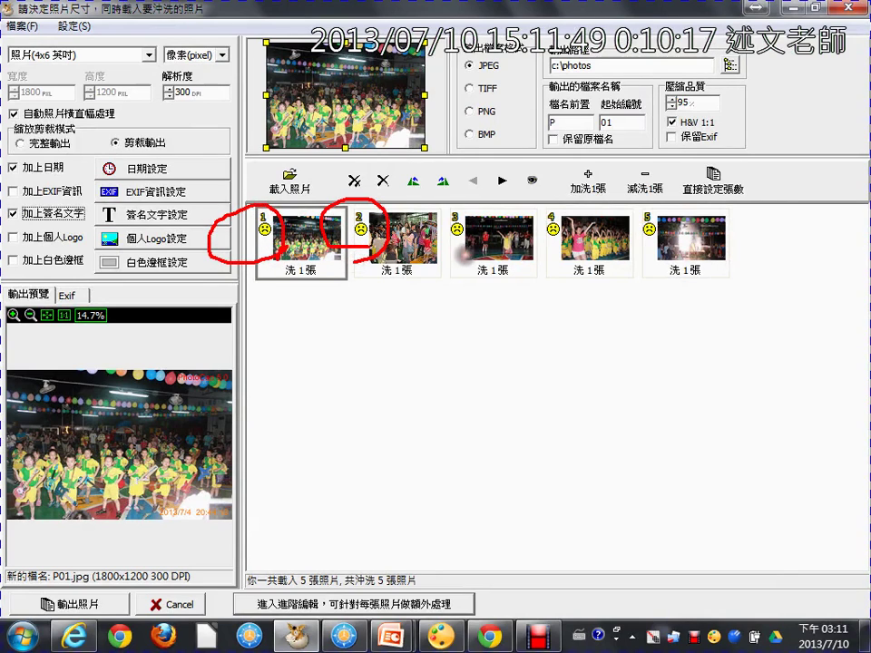
pyautogui.moveTo(439, 234)
pyautogui.mouseDown()
pyautogui.moveTo(458, 188)
pyautogui.moveTo(493, 188)
pyautogui.moveTo(492, 223)
pyautogui.moveTo(444, 238)
pyautogui.mouseUp()
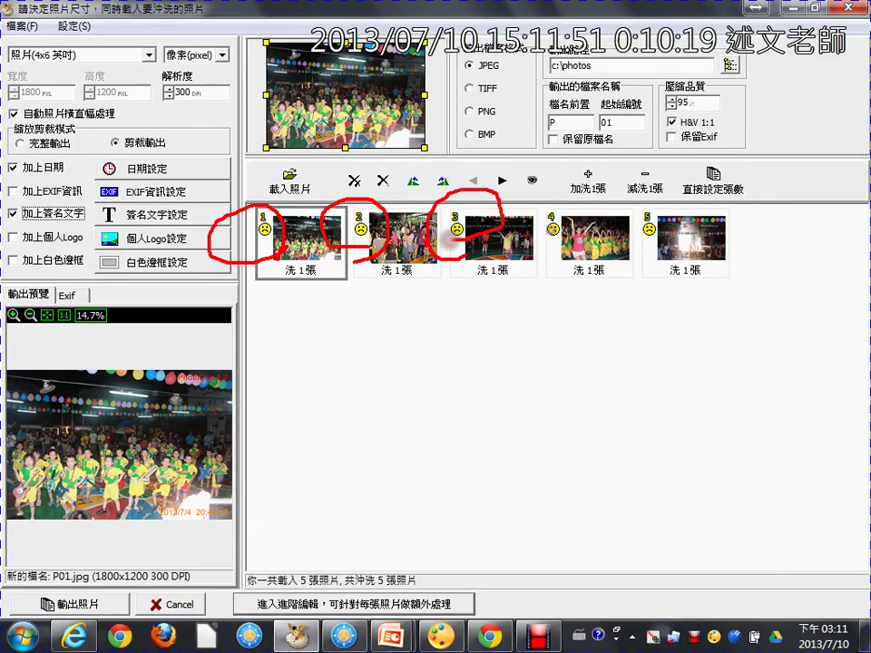
pyautogui.moveTo(591, 238)
pyautogui.mouseDown()
pyautogui.moveTo(544, 205)
pyautogui.moveTo(533, 254)
pyautogui.mouseUp()
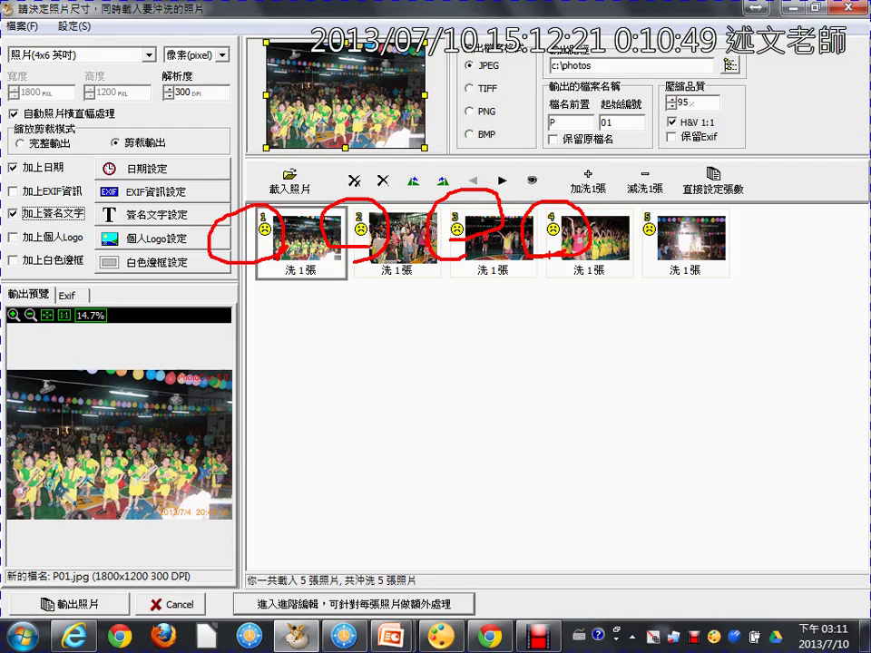
pyautogui.press('Escape')
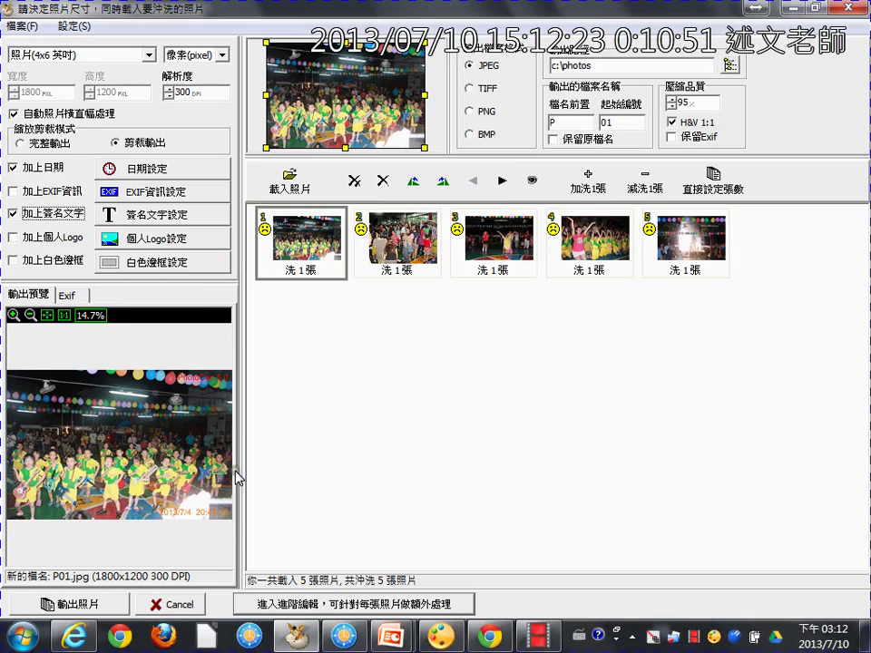
# Switch to the PowerPoint slide show and look through it for the digital photo print-size reference table
pyautogui.moveTo(396, 637)
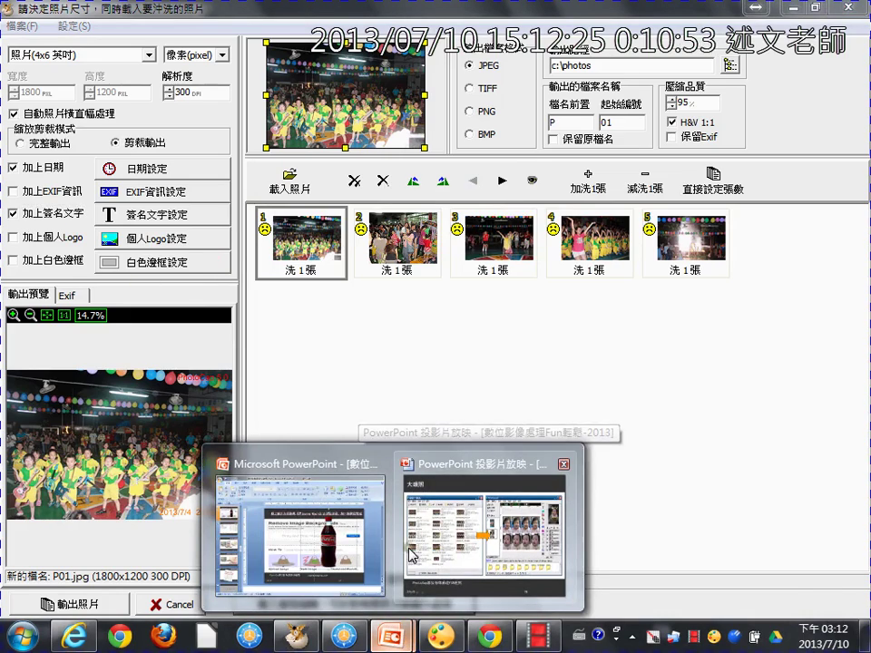
pyautogui.click(417, 553)
pyautogui.press('pagedown')
pyautogui.press('pagedown')
pyautogui.press('pagedown')
pyautogui.press('pagedown')
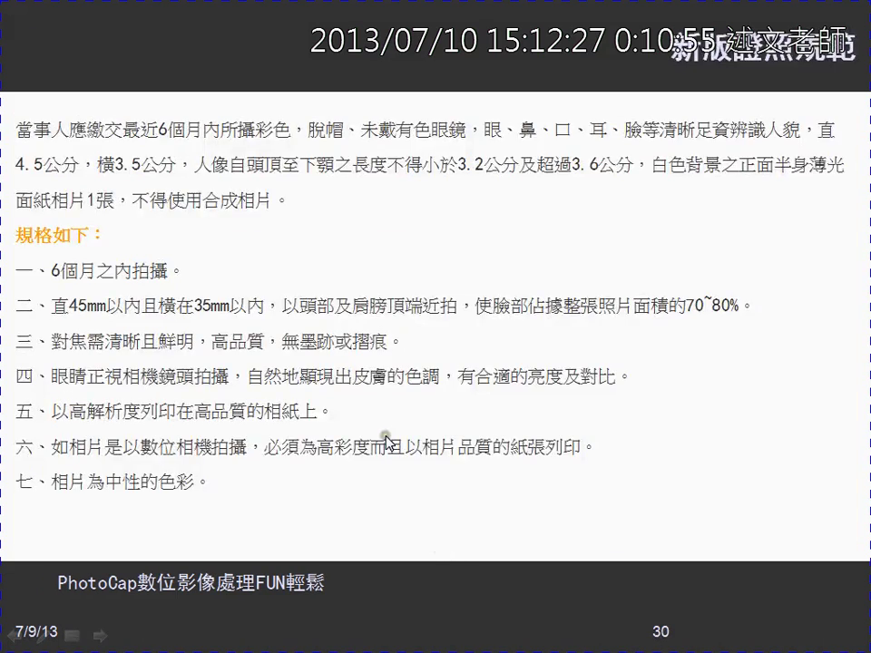
pyautogui.press('pagedown')
pyautogui.press('pagedown')
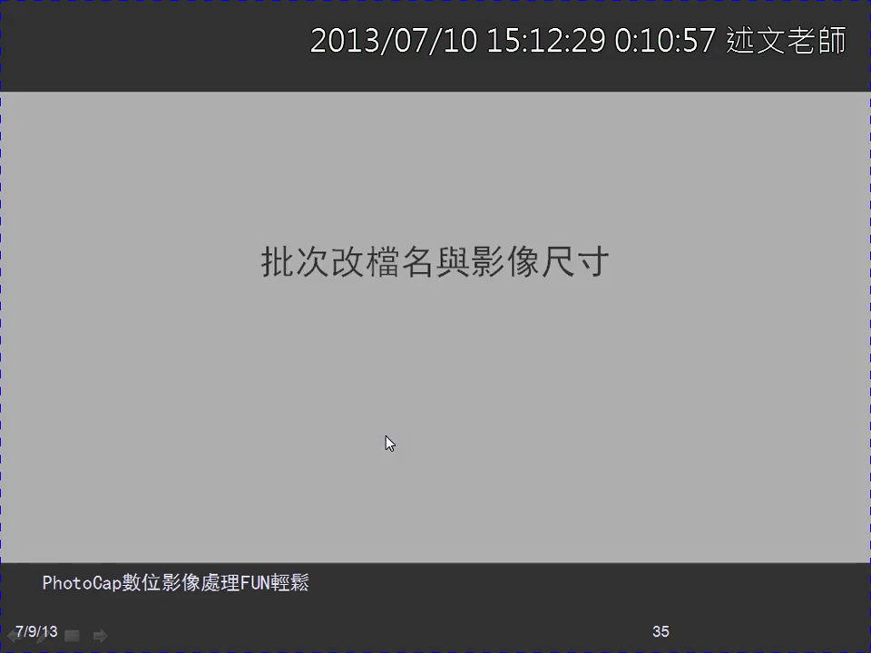
pyautogui.press('pagedown')
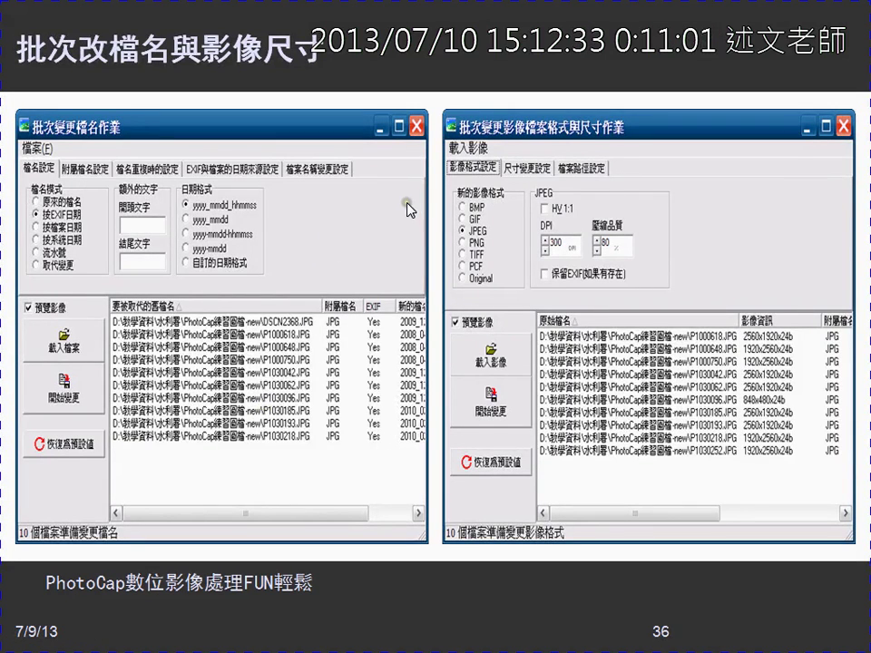
pyautogui.press('pageup')
pyautogui.press('pageup')
pyautogui.press('pageup')
pyautogui.press('pageup')
pyautogui.press('pageup')
pyautogui.press('pageup')
pyautogui.press('pageup')
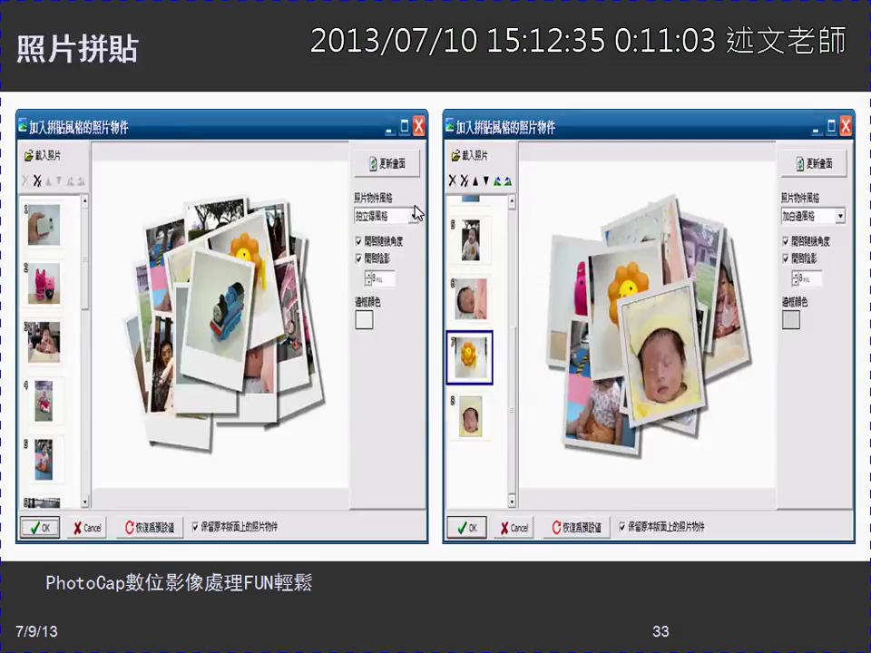
pyautogui.press('pageup')
pyautogui.press('pageup')
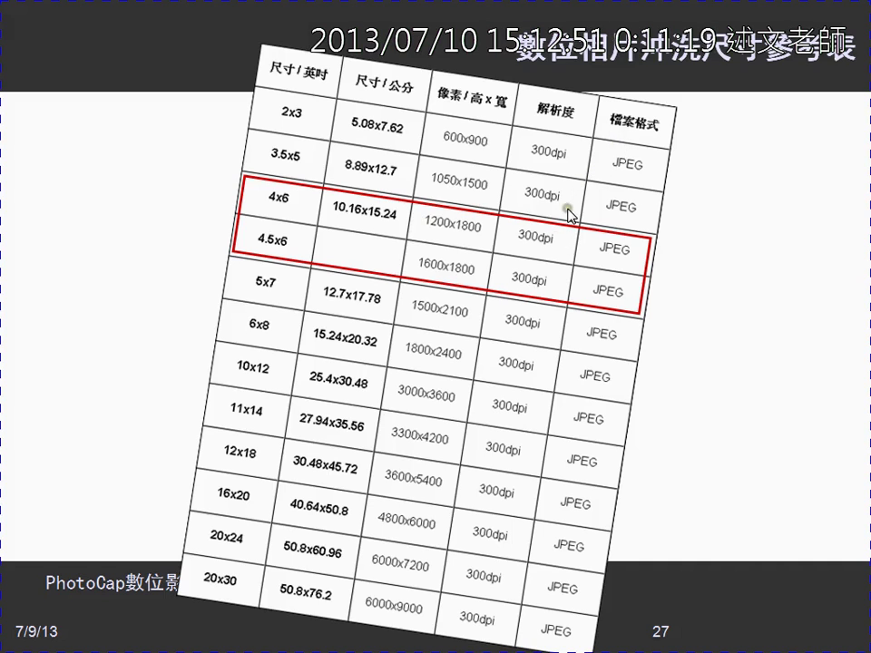
# Return to PhotoCap and raise the number of prints of photo 1 to 3
pyautogui.hotkey('alt', 'Tab')
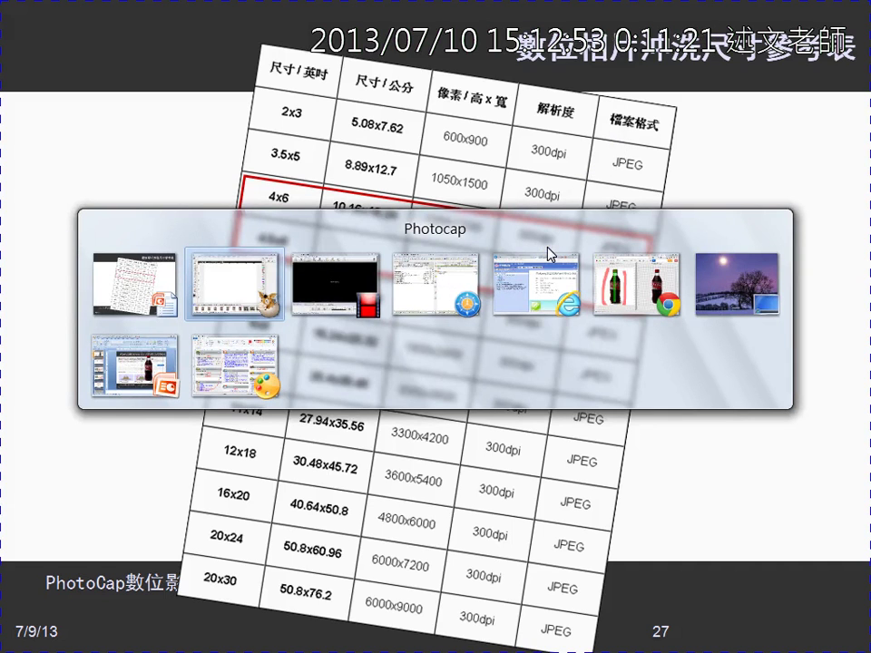
pyautogui.click(246, 279)
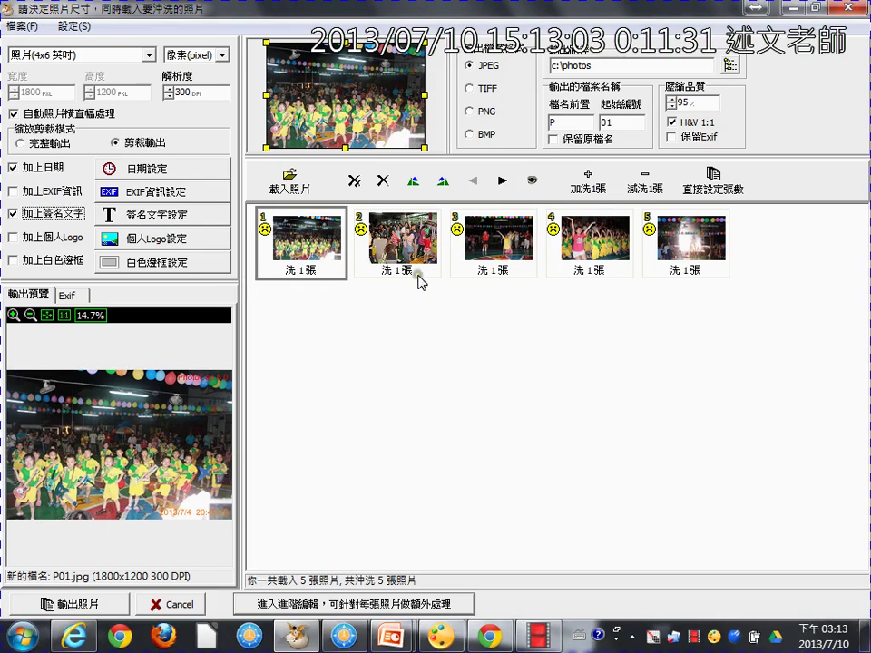
pyautogui.click(337, 252)
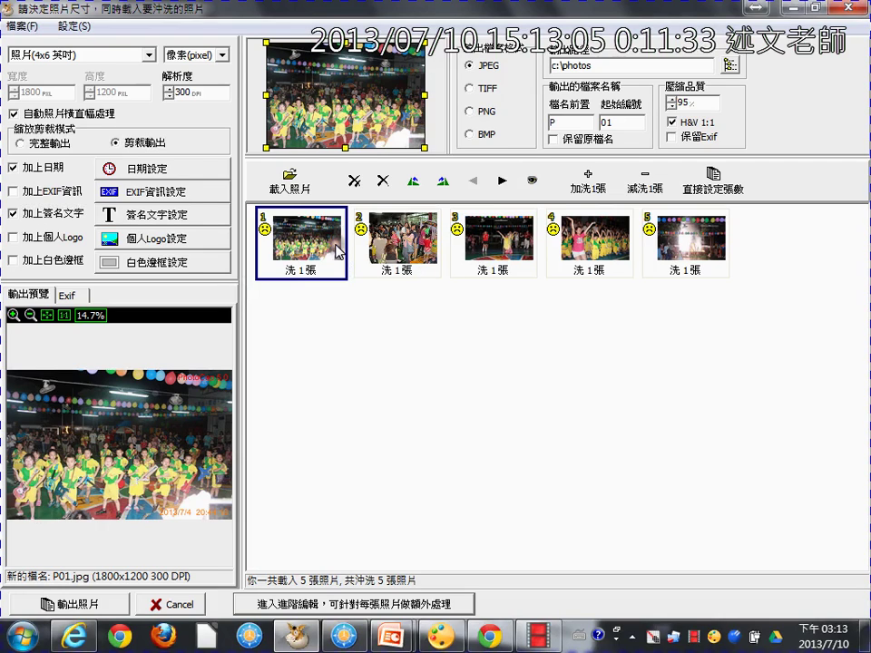
pyautogui.click(599, 186)
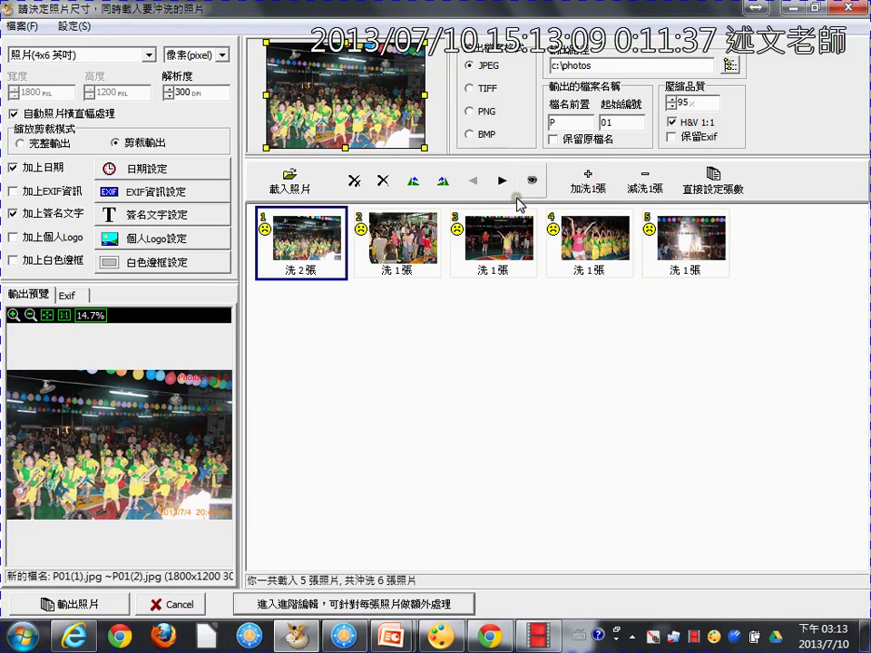
pyautogui.click(581, 191)
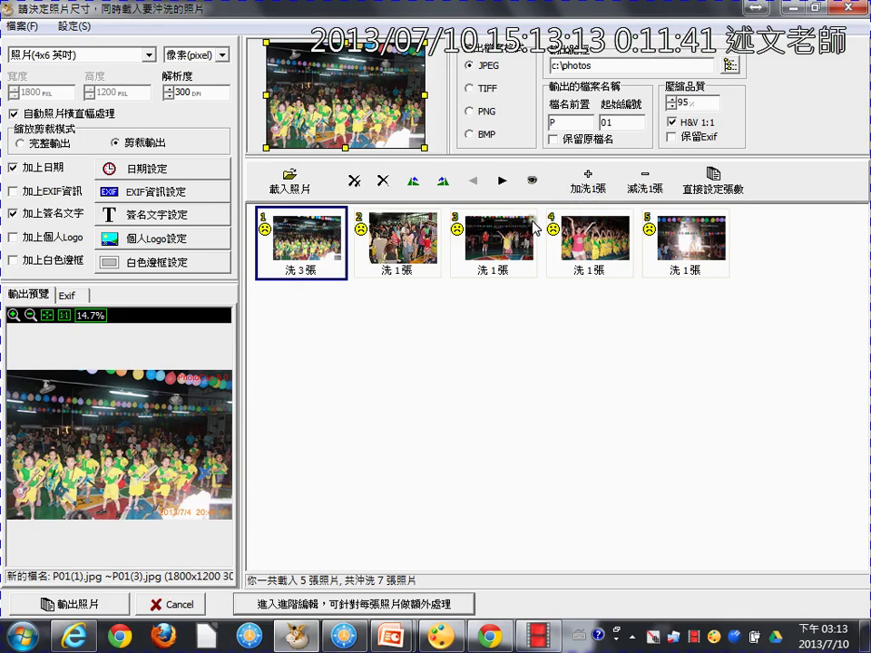
# Select photos 2 and 4 and check the options for setting print quantities directly, without applying any
pyautogui.click(401, 245)
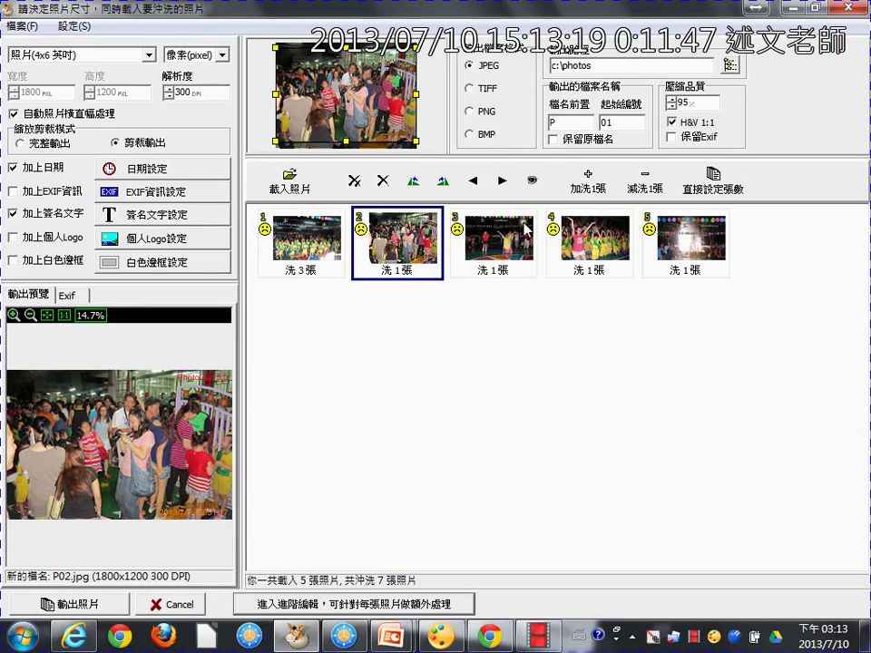
pyautogui.keyDown('ctrl'); pyautogui.click(601, 241); pyautogui.keyUp('ctrl')
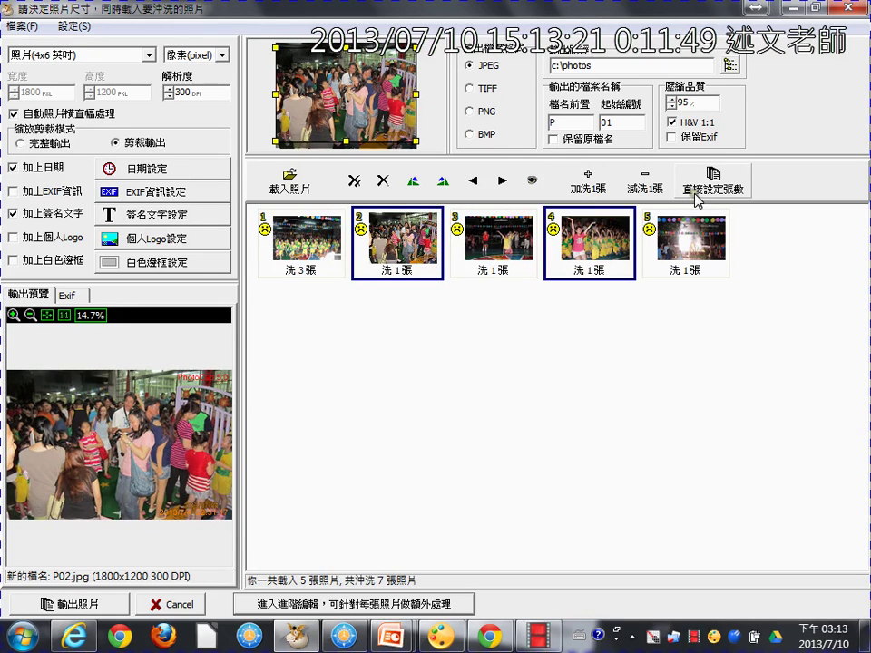
pyautogui.click(710, 181)
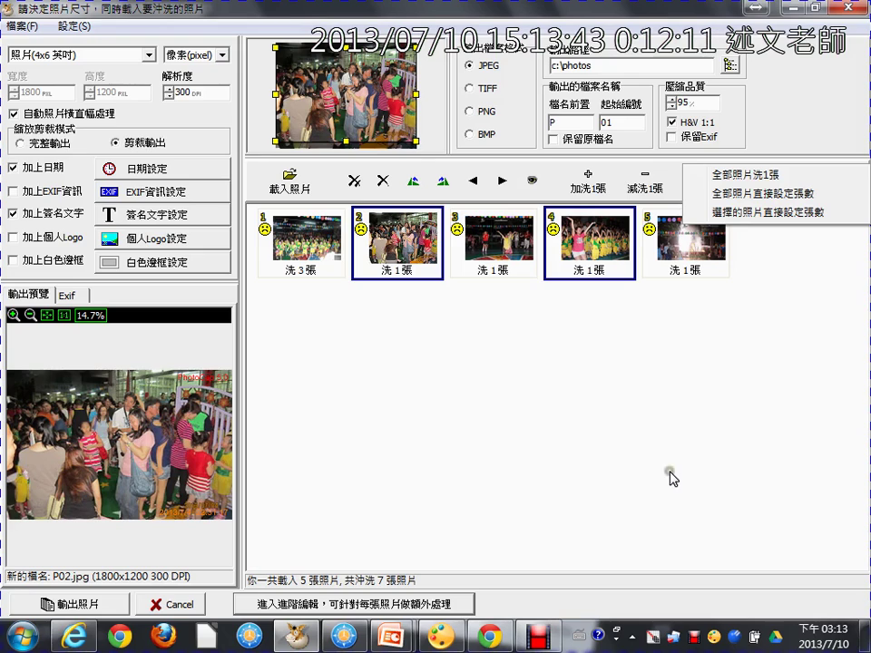
pyautogui.click(592, 474)
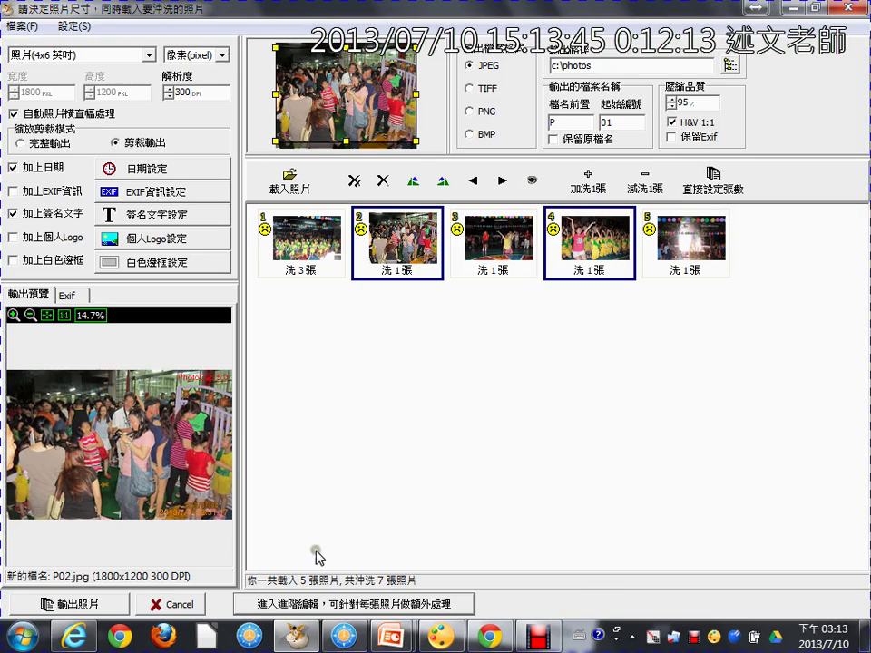
# Leave the photo-printing editor, choosing not to continue editing the loaded photos
pyautogui.click(190, 608)
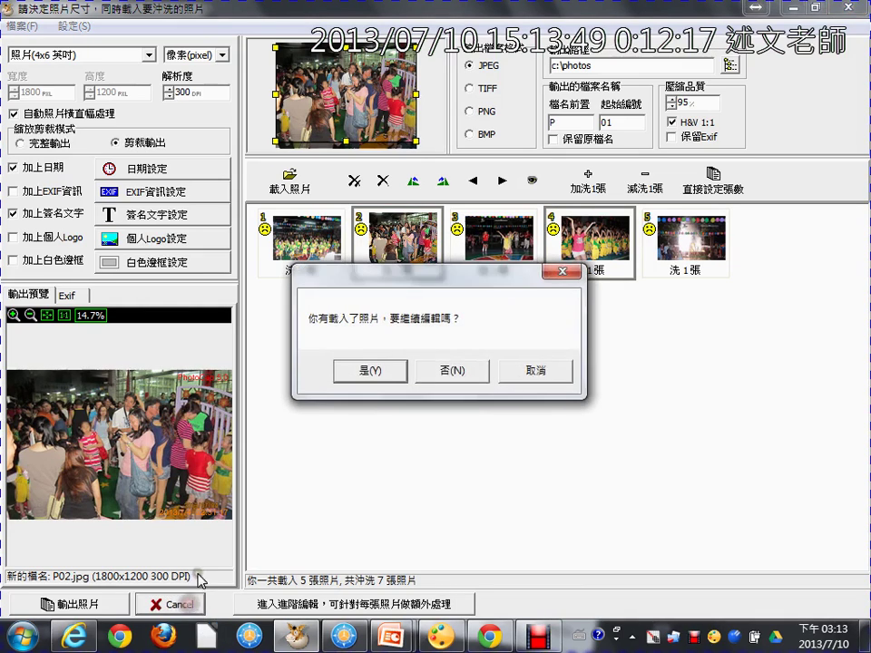
pyautogui.click(439, 371)
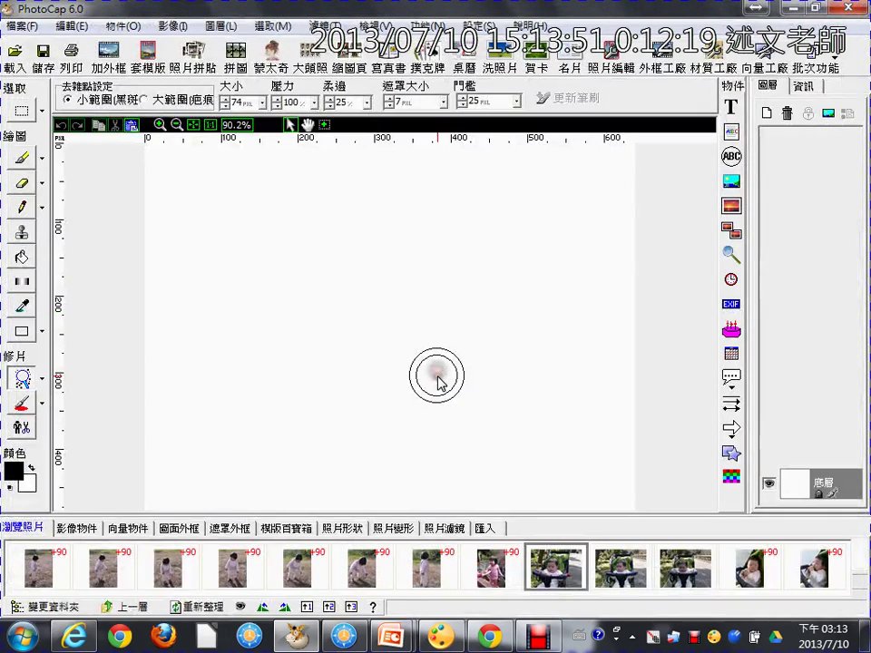